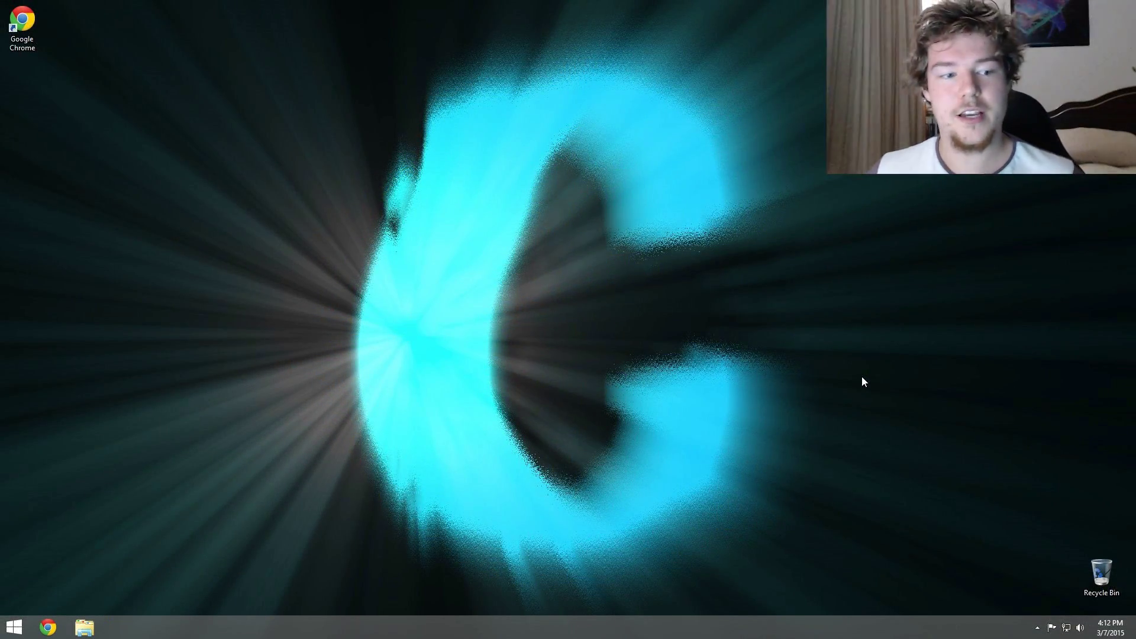
- Launch Chrome and search Google for 'visual studio community'
key(super)
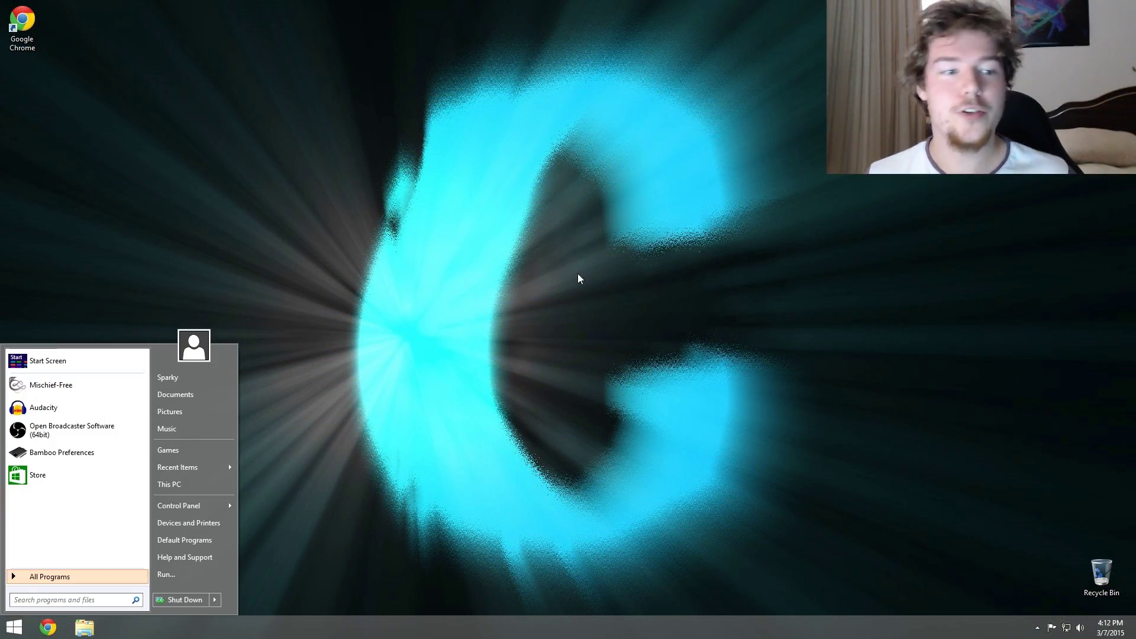
click(751, 375)
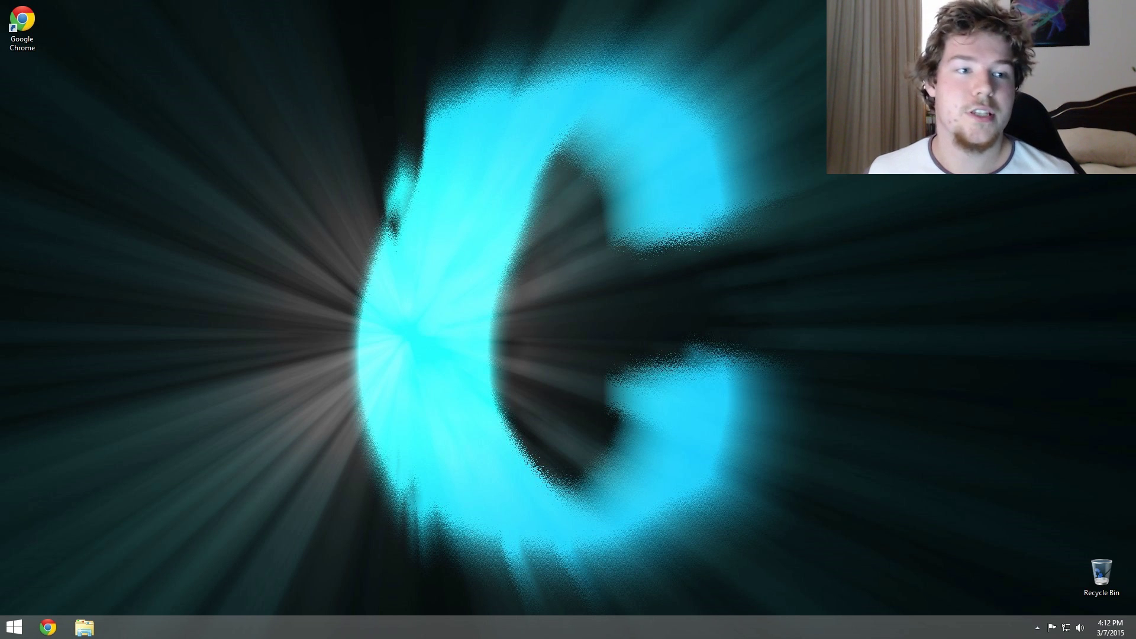
click(48, 628)
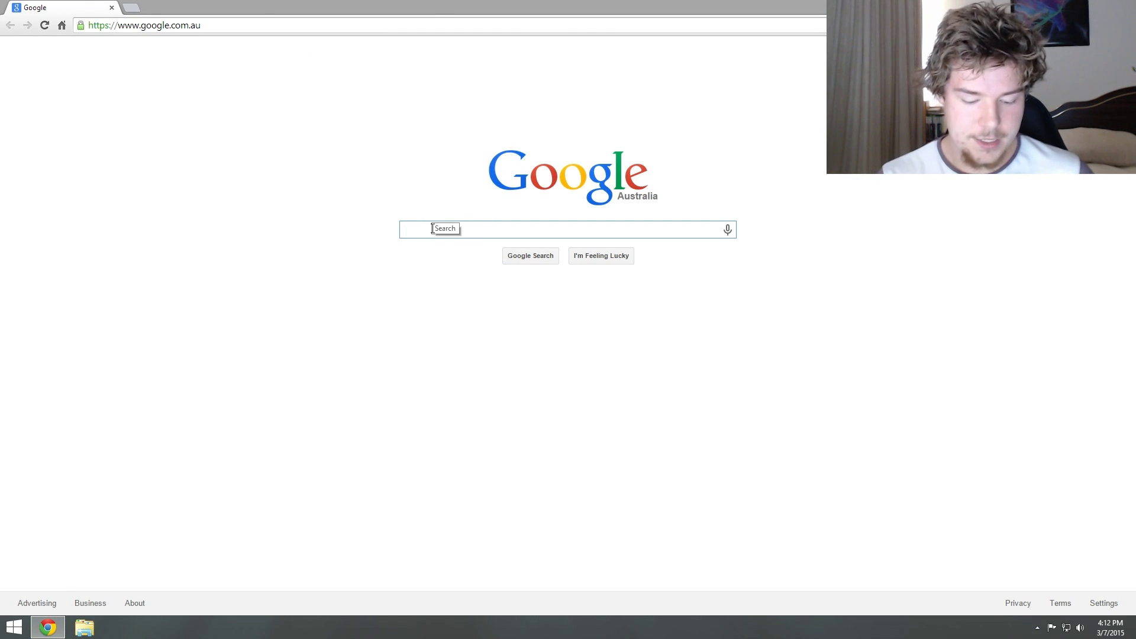
text(visual stu)
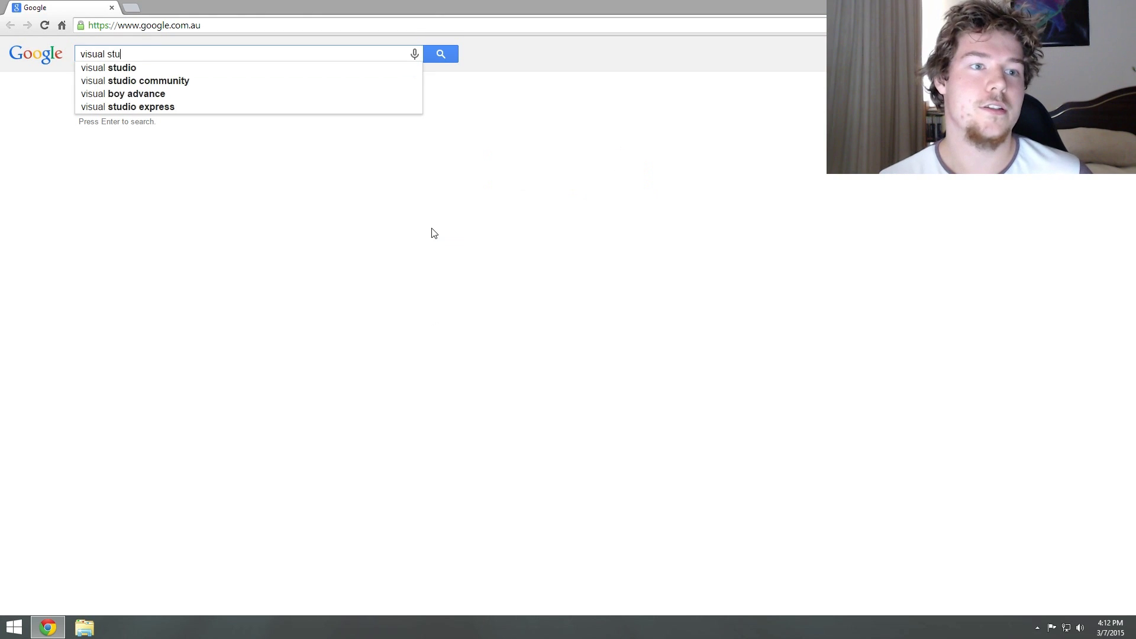
text(dio)
key(Down)
key(Return)
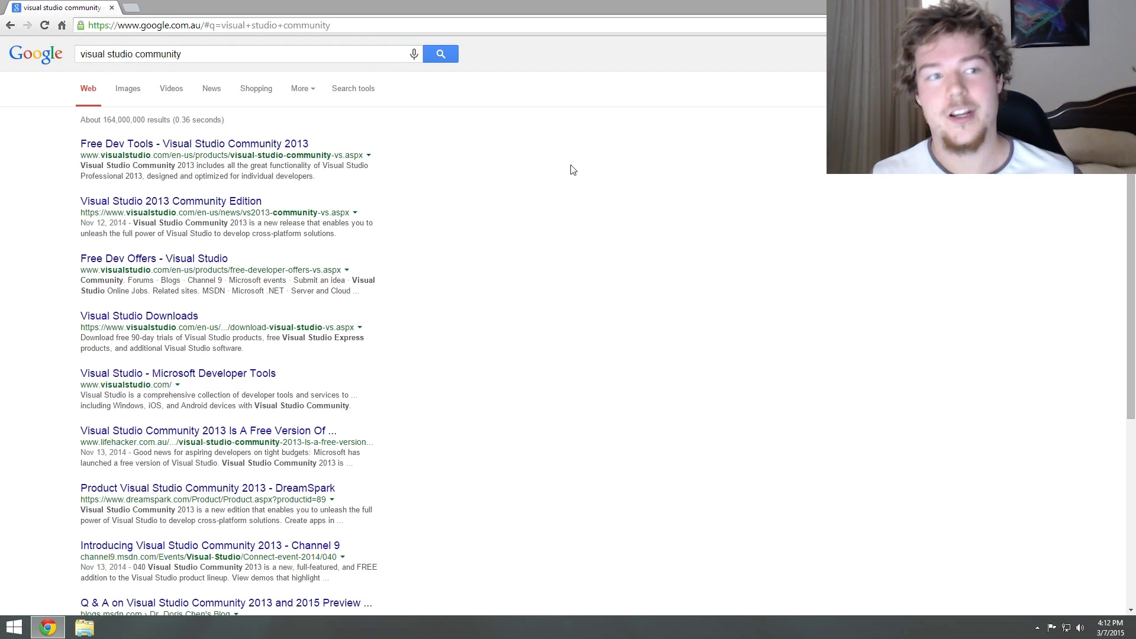
- Download the Visual Studio Community 2013 installer from its product page and run it
click(262, 145)
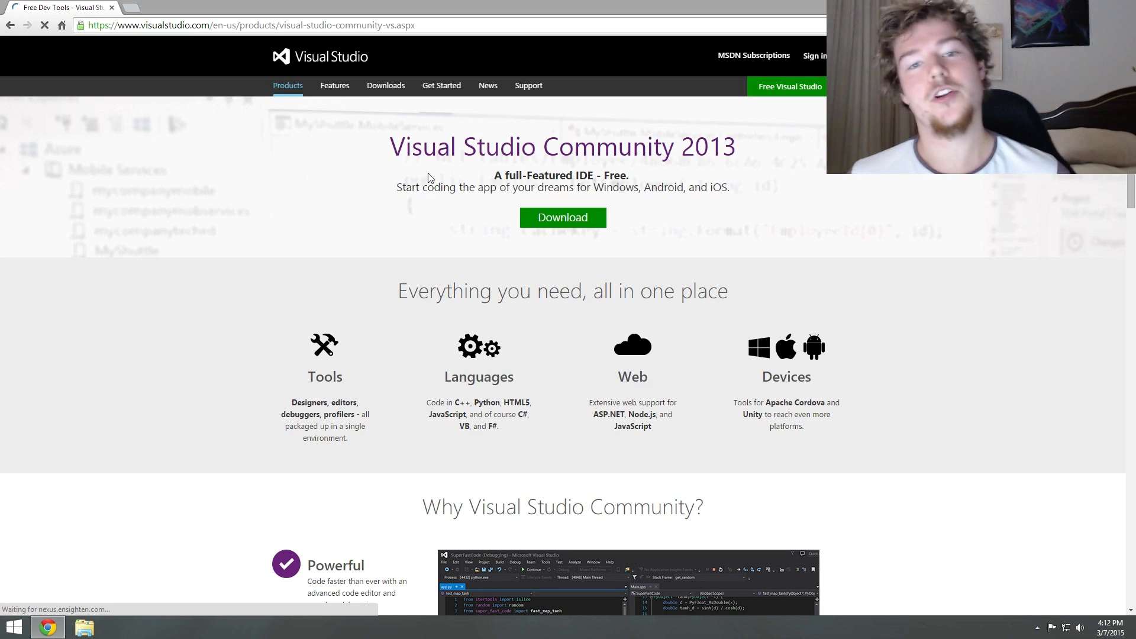
scroll(272, 312, down, 5)
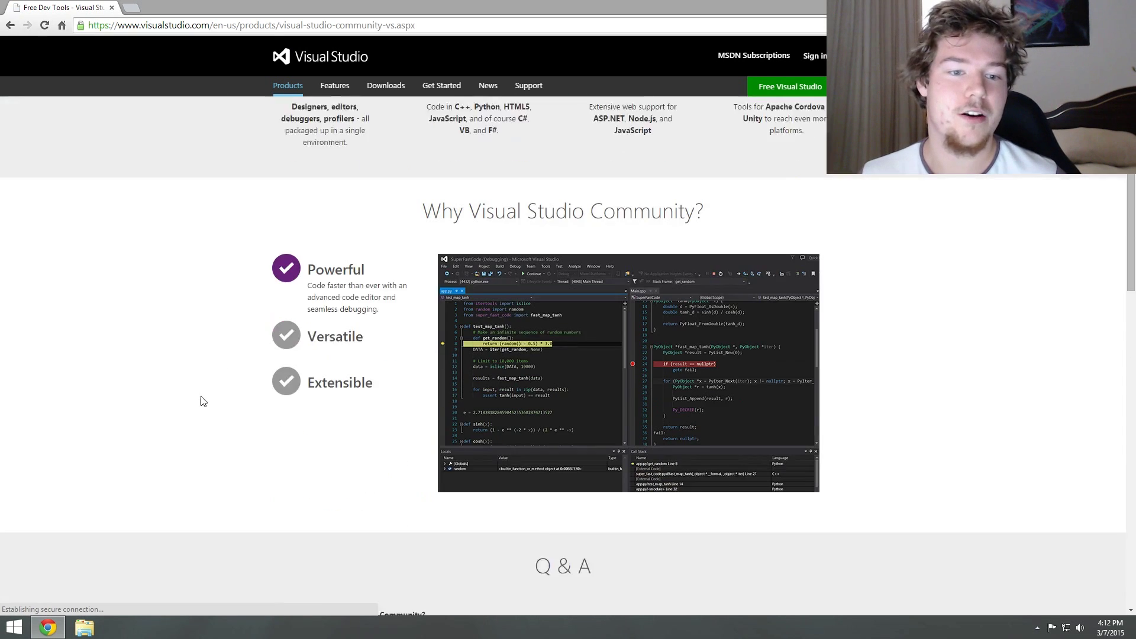
scroll(219, 376, down, 4)
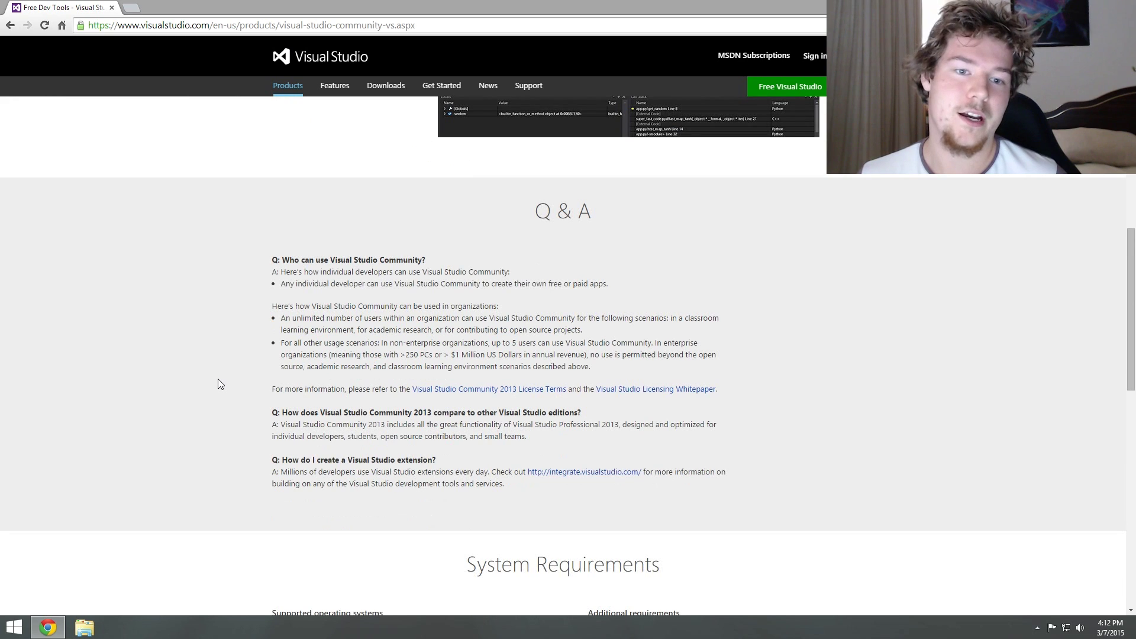
scroll(218, 372, down, 2)
scroll(217, 368, down, 1)
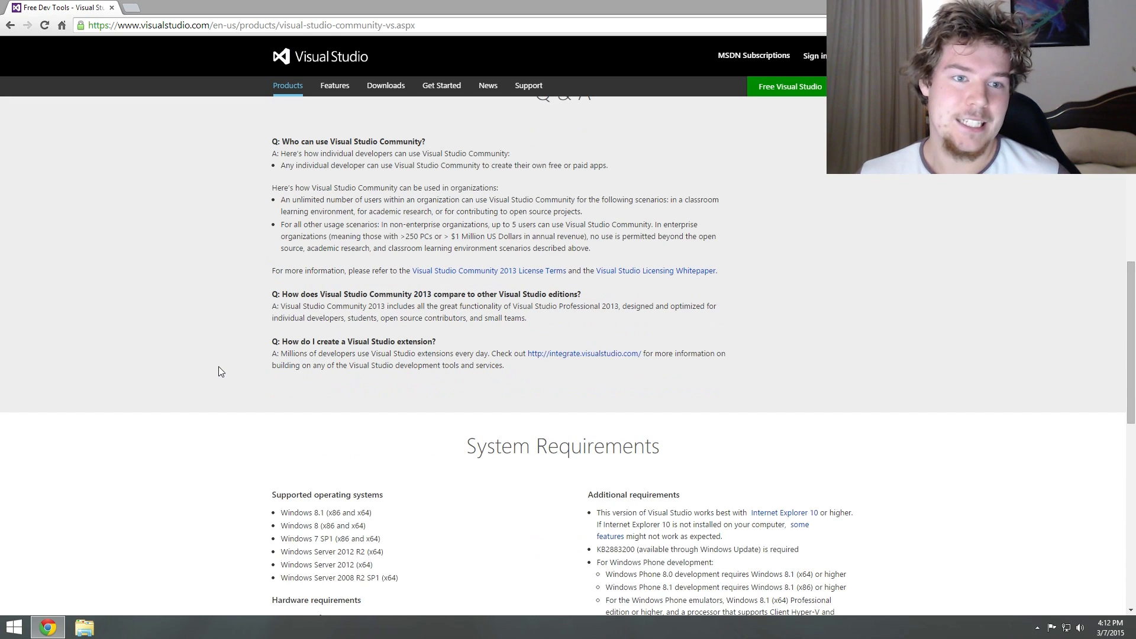
scroll(218, 368, up, 8)
scroll(198, 375, up, 5)
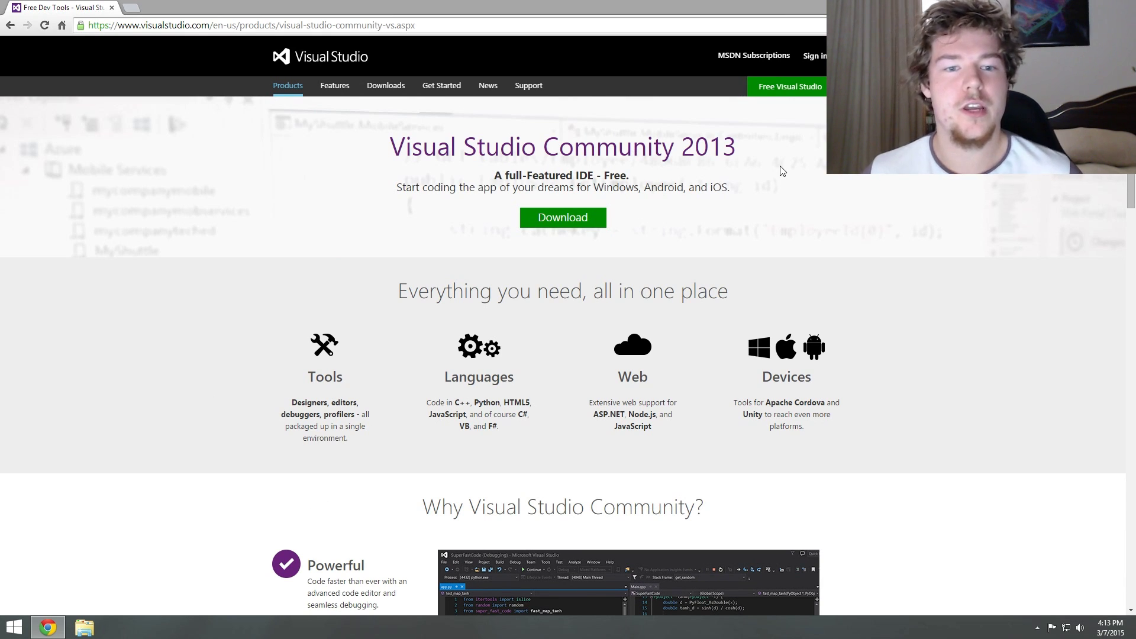
scroll(764, 294, down, 5)
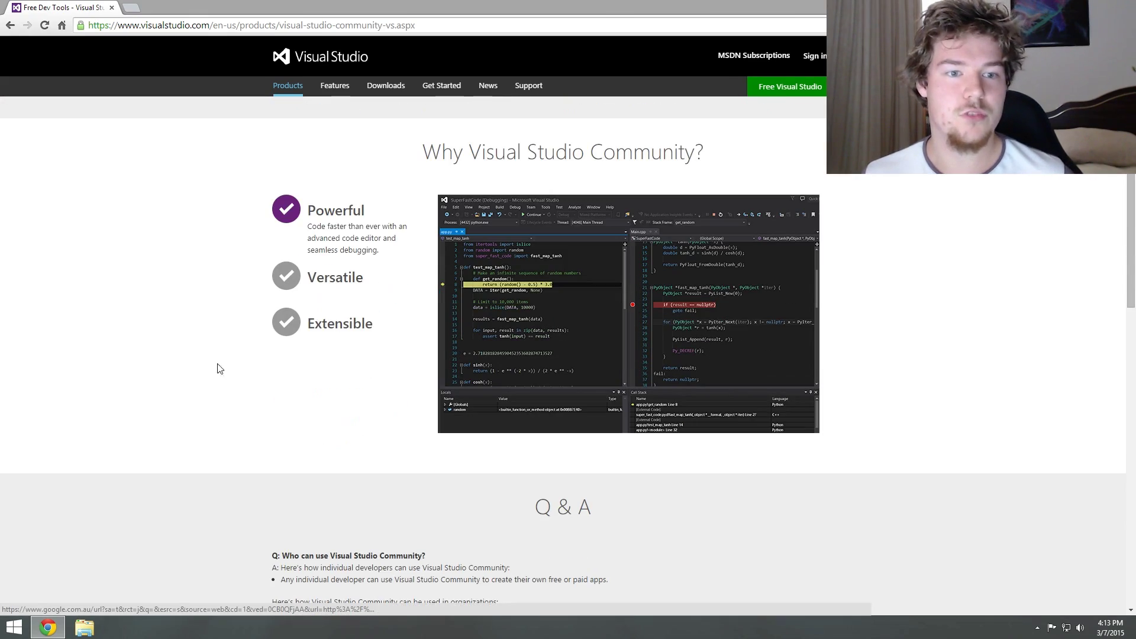
scroll(178, 350, down, 8)
scroll(177, 349, down, 6)
scroll(178, 349, up, 6)
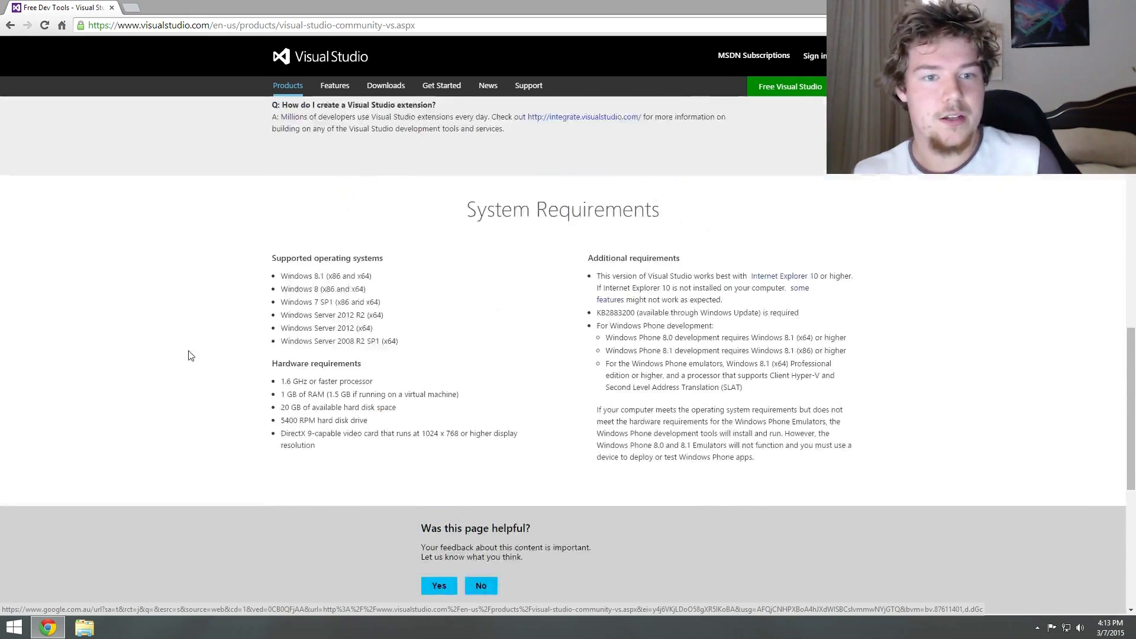
scroll(187, 351, up, 2)
scroll(188, 352, up, 6)
scroll(195, 356, up, 6)
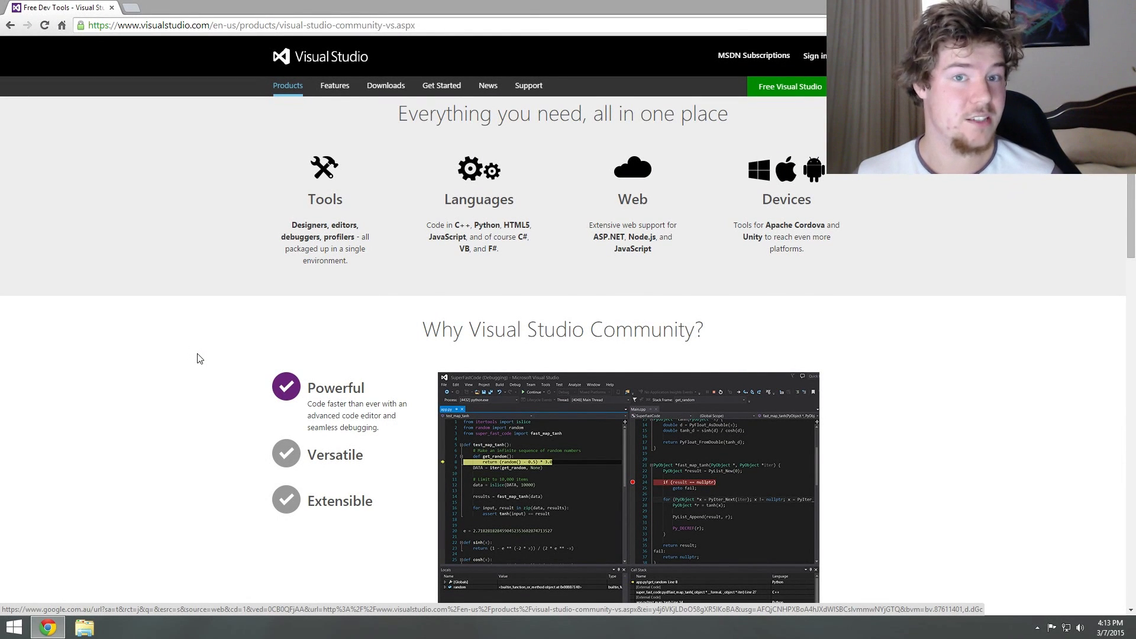
scroll(199, 358, up, 3)
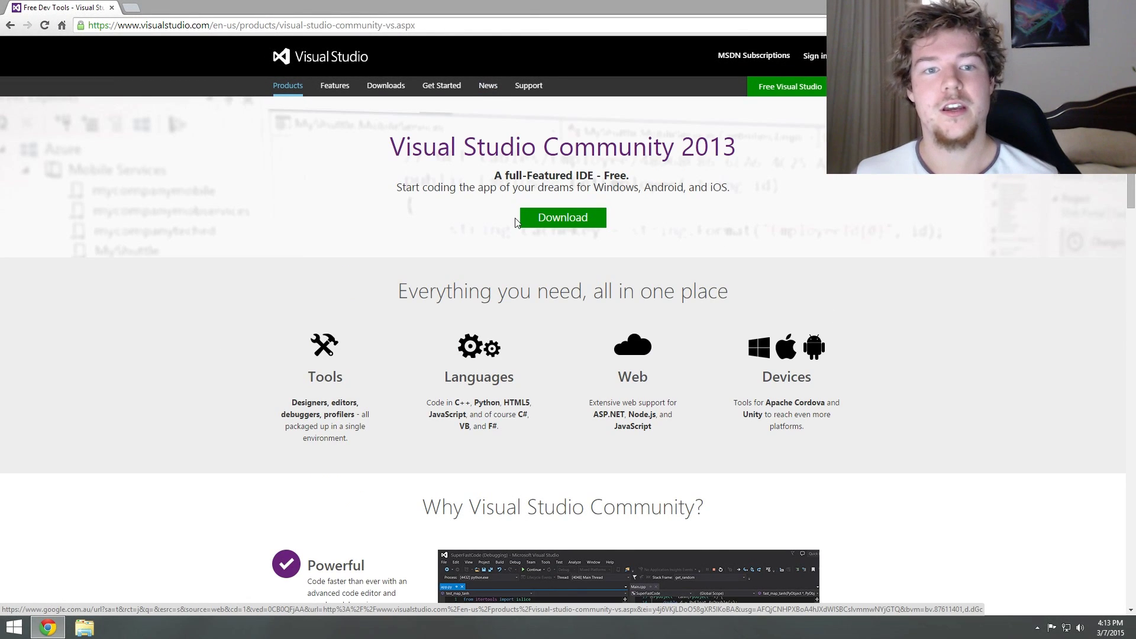
click(563, 219)
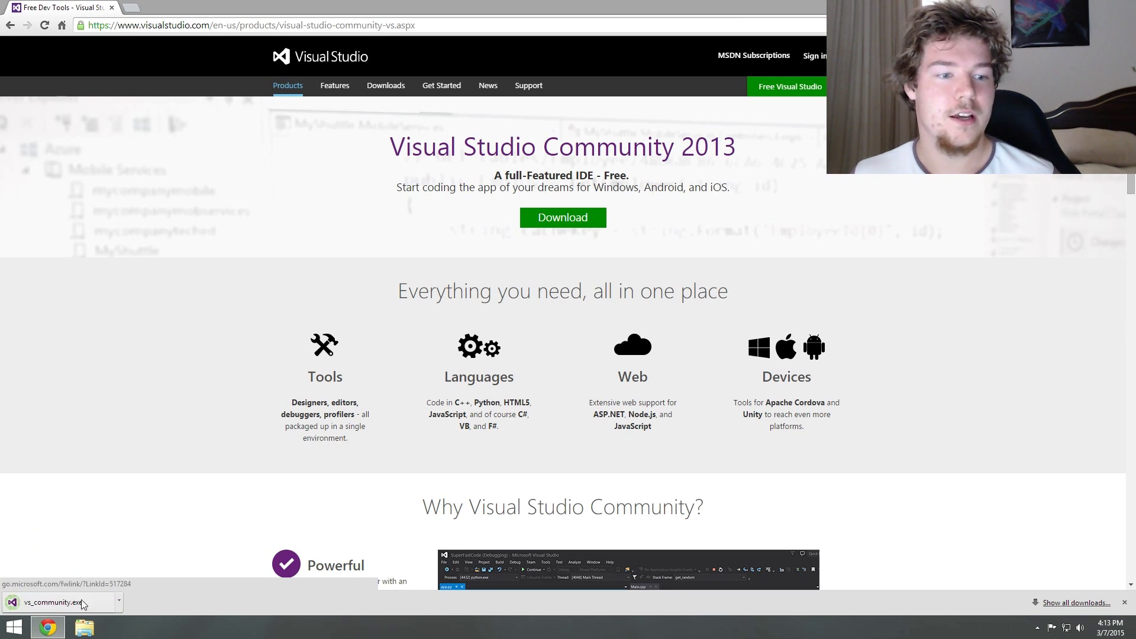
click(82, 604)
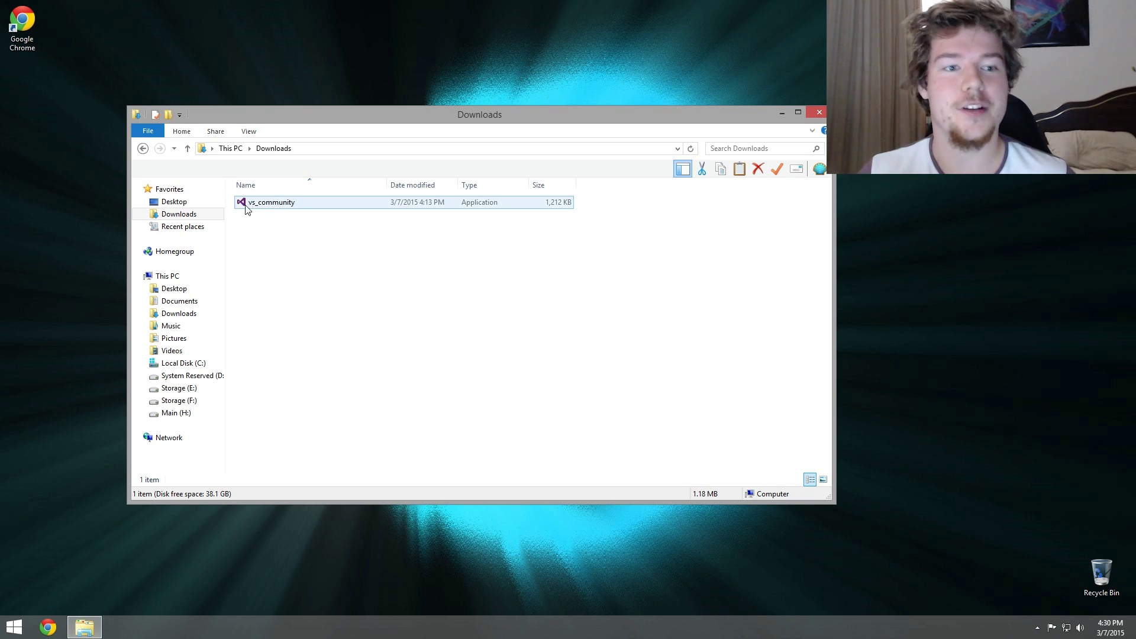
- Install Visual Studio Community 2013, accepting the license and including Microsoft Foundation Classes for C++
double_click(270, 205)
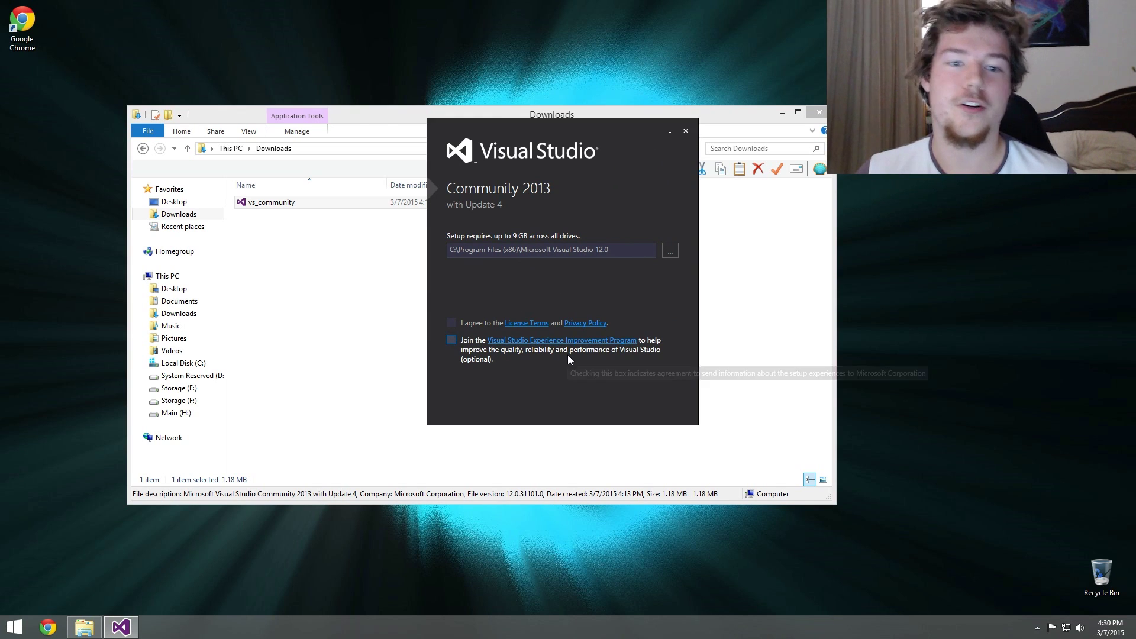
click(452, 321)
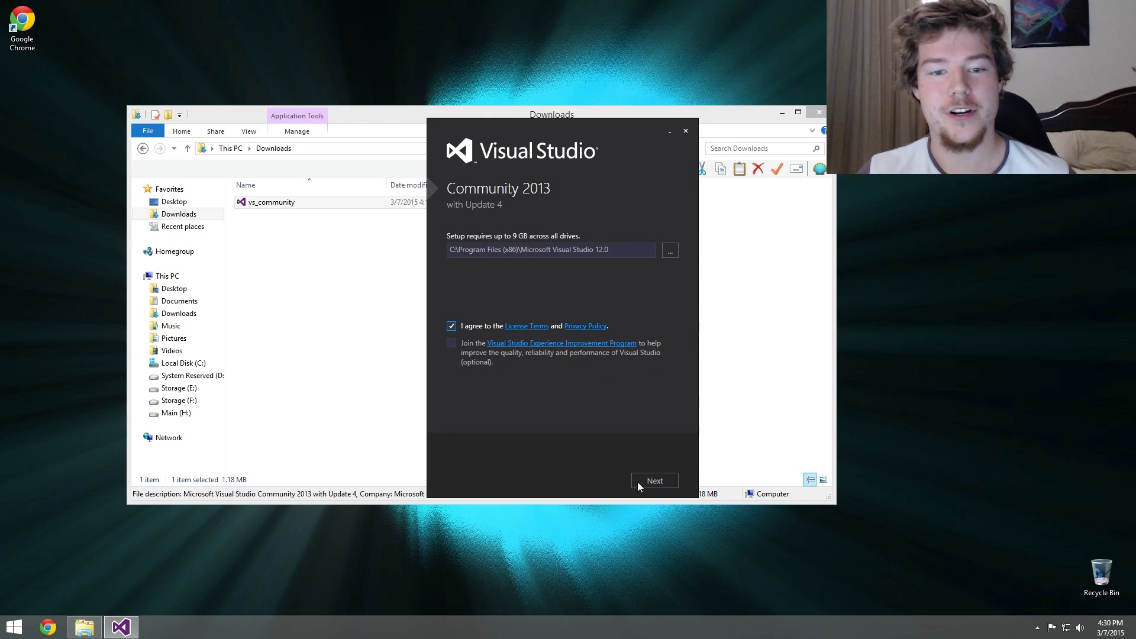
click(655, 474)
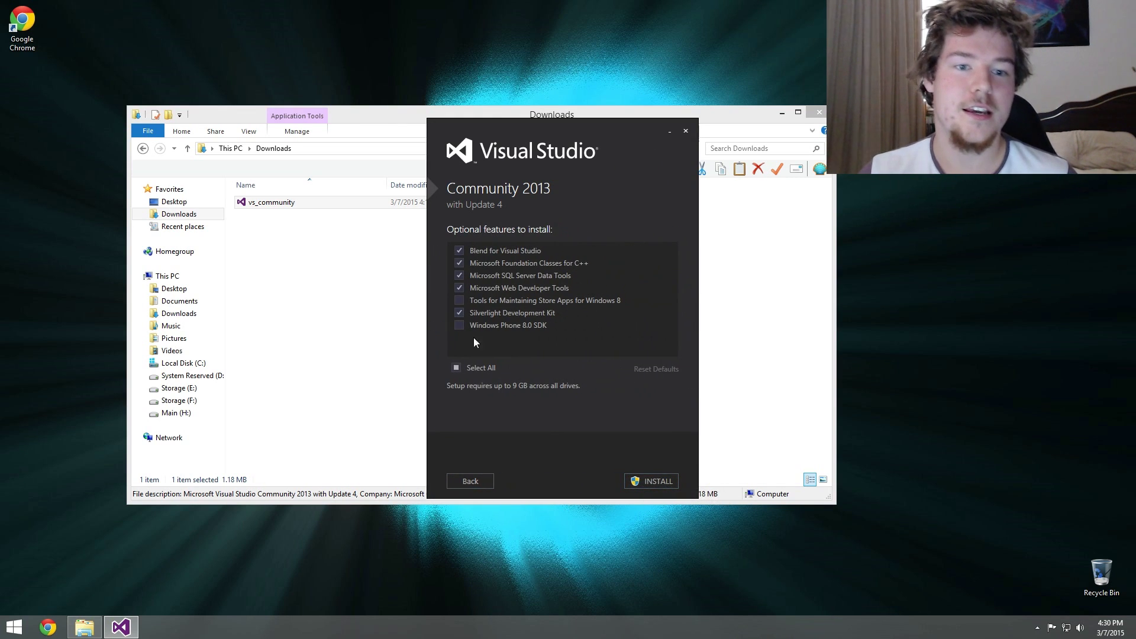
click(457, 368)
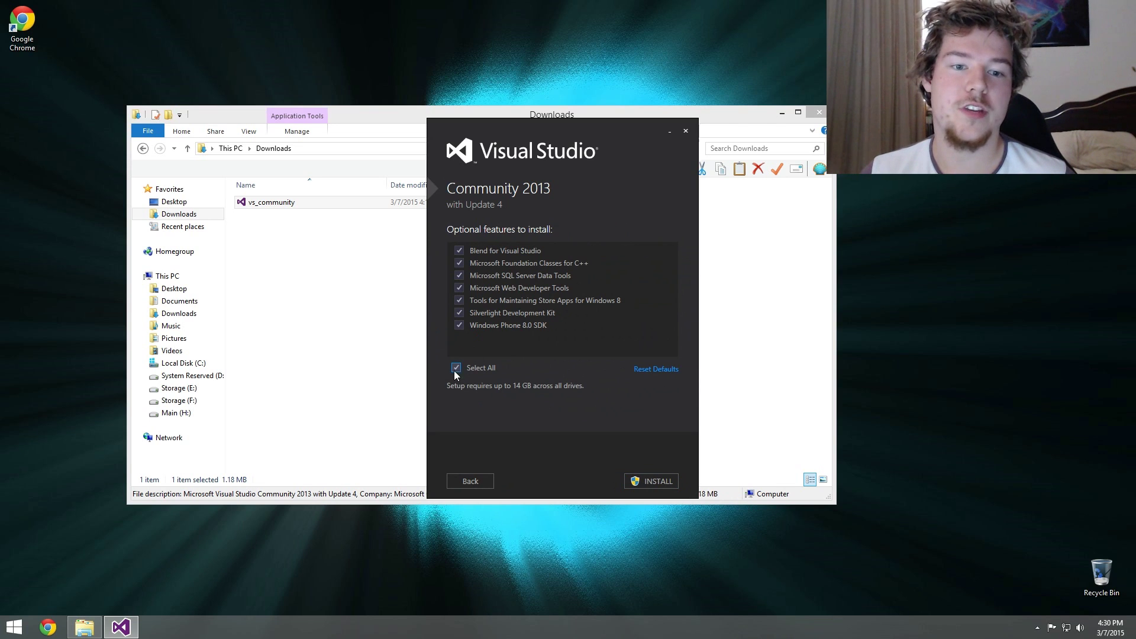
click(456, 367)
click(497, 264)
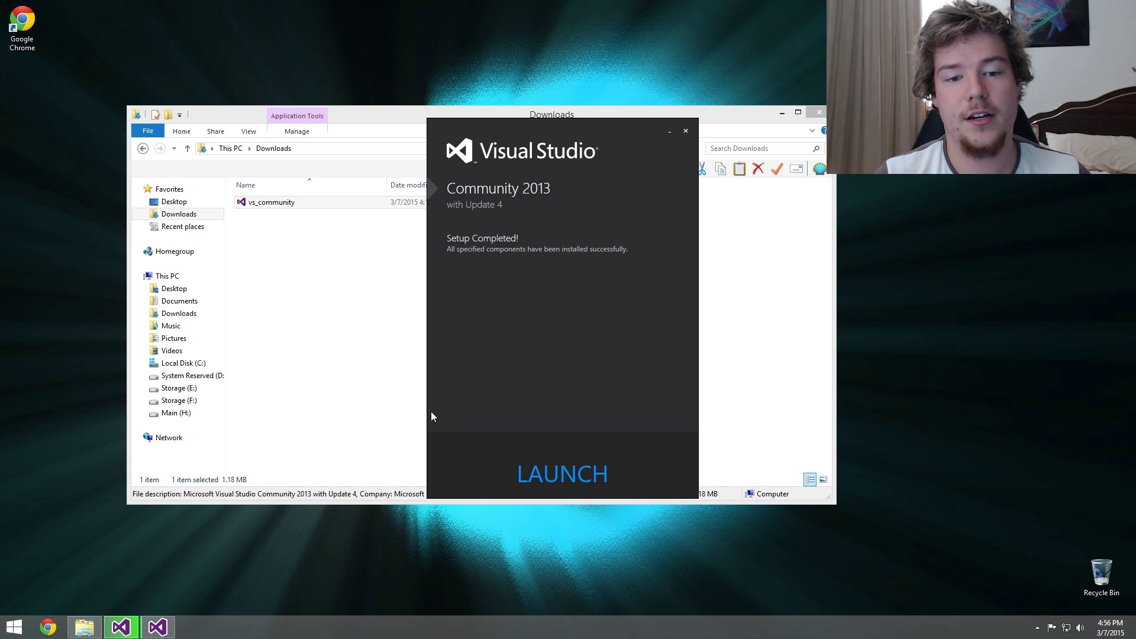
- Close the setup dialog and Downloads window, then skip sign-in with 'Not now, maybe later'
click(550, 480)
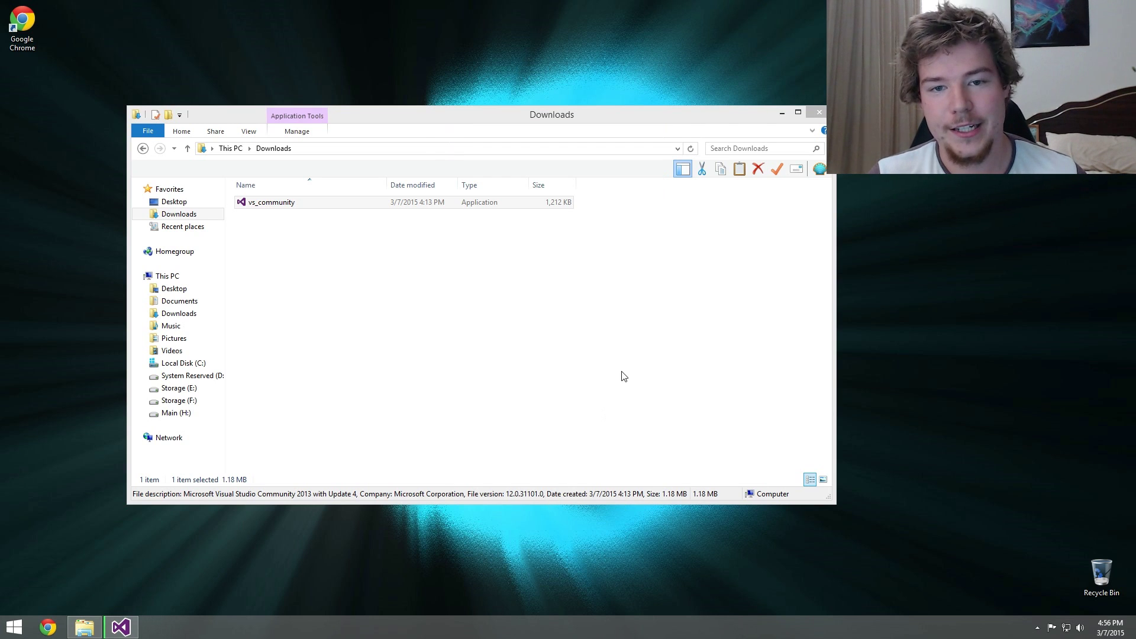
click(816, 112)
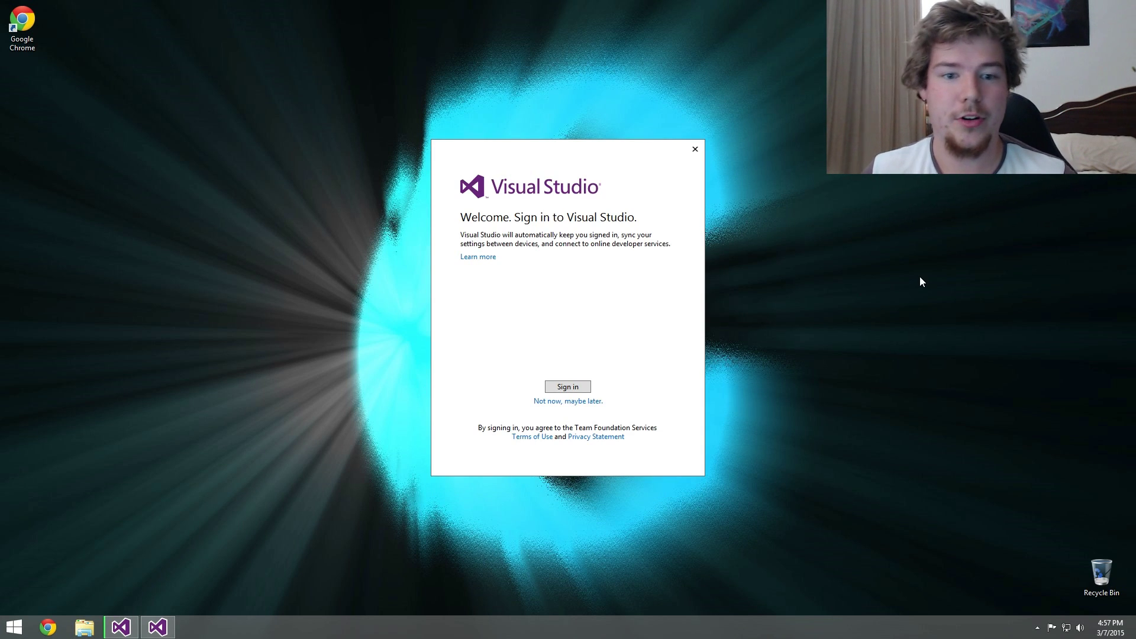
click(568, 402)
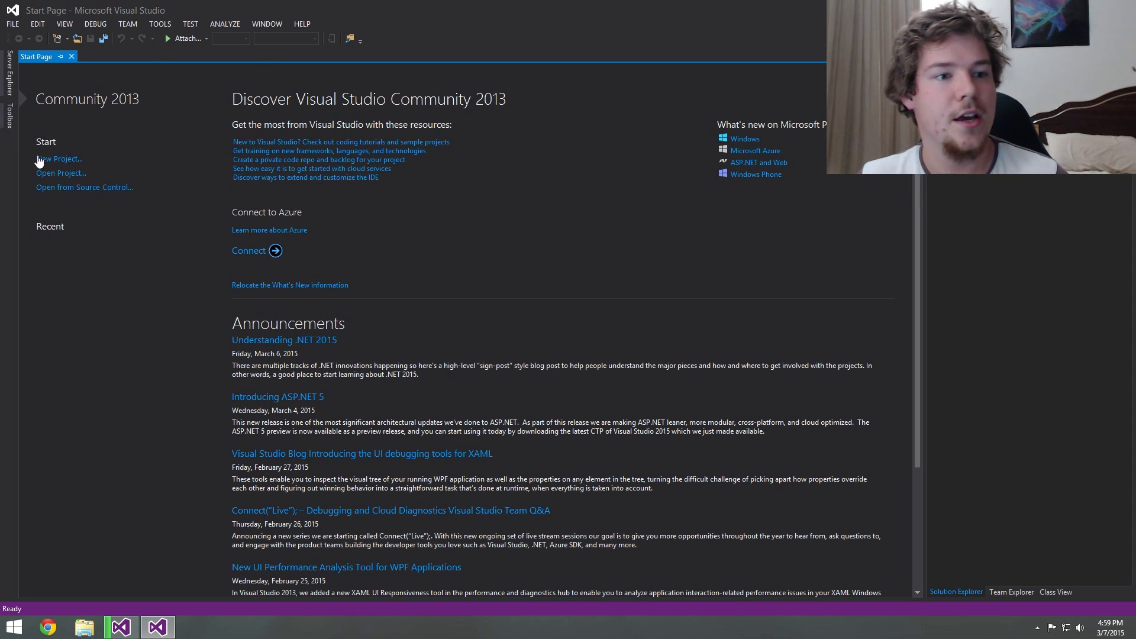
- Start a new project using the Visual C++ > General > Empty Project template
click(58, 159)
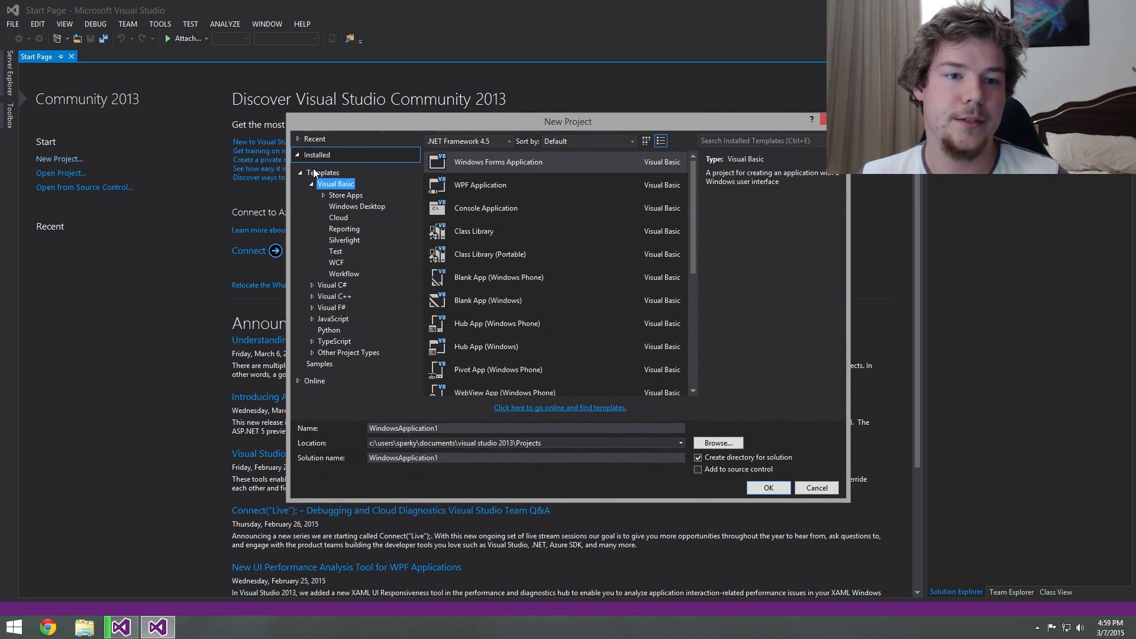
click(311, 184)
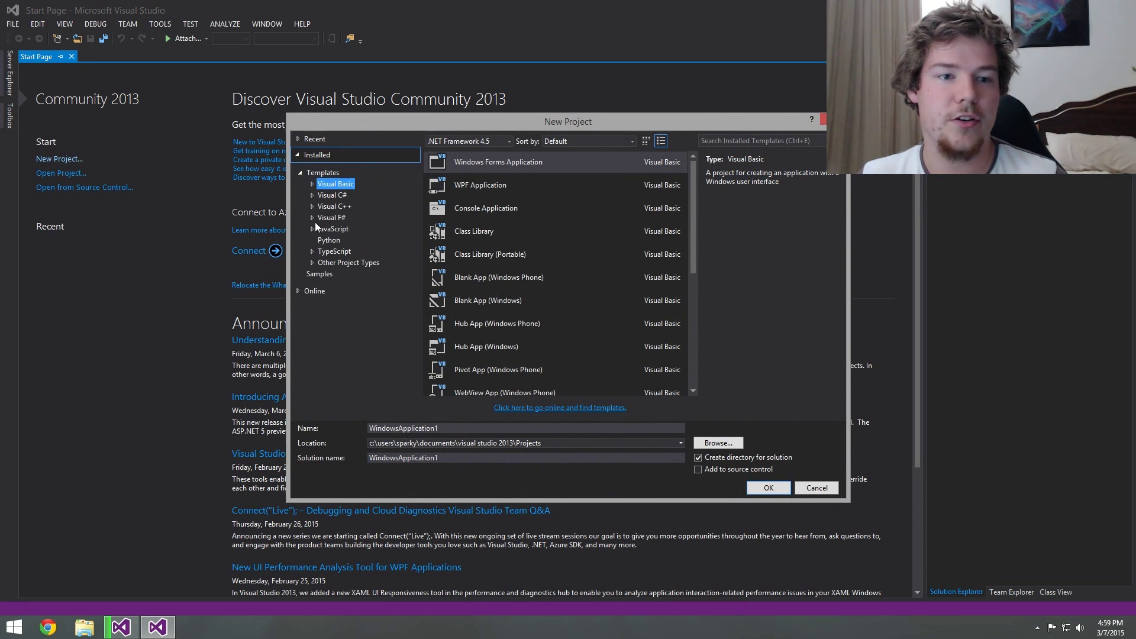
click(333, 206)
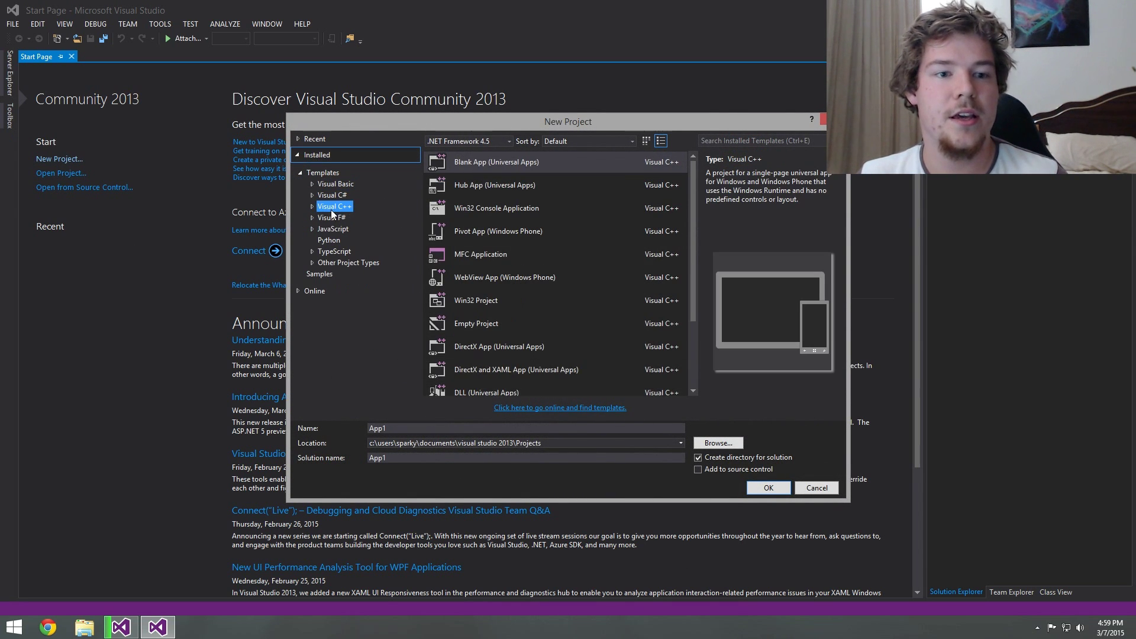
click(311, 207)
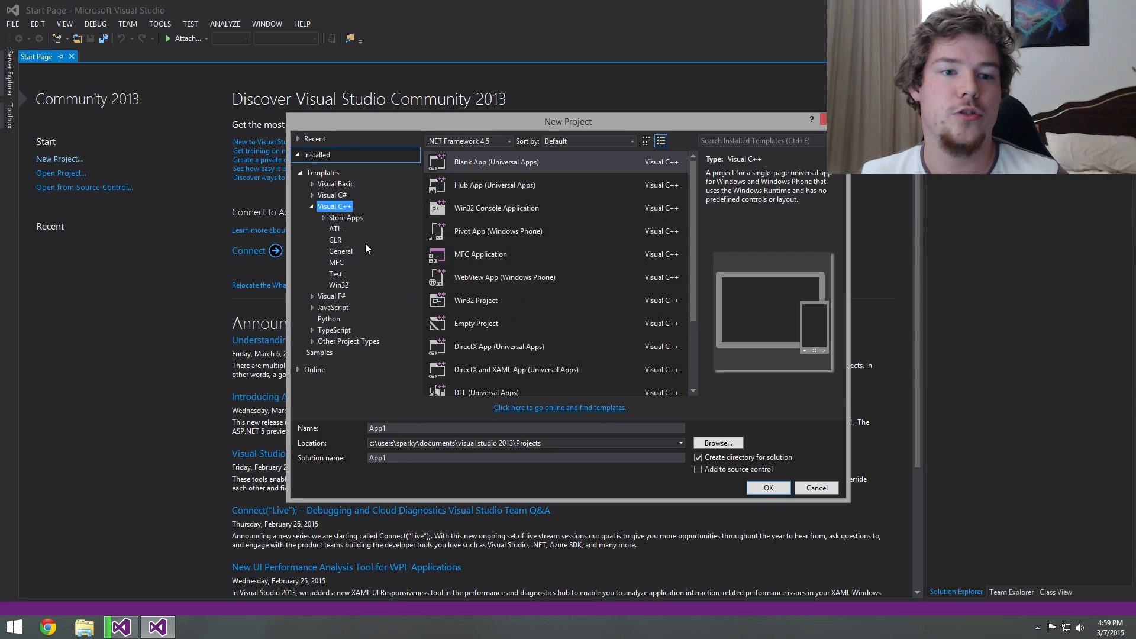
click(339, 252)
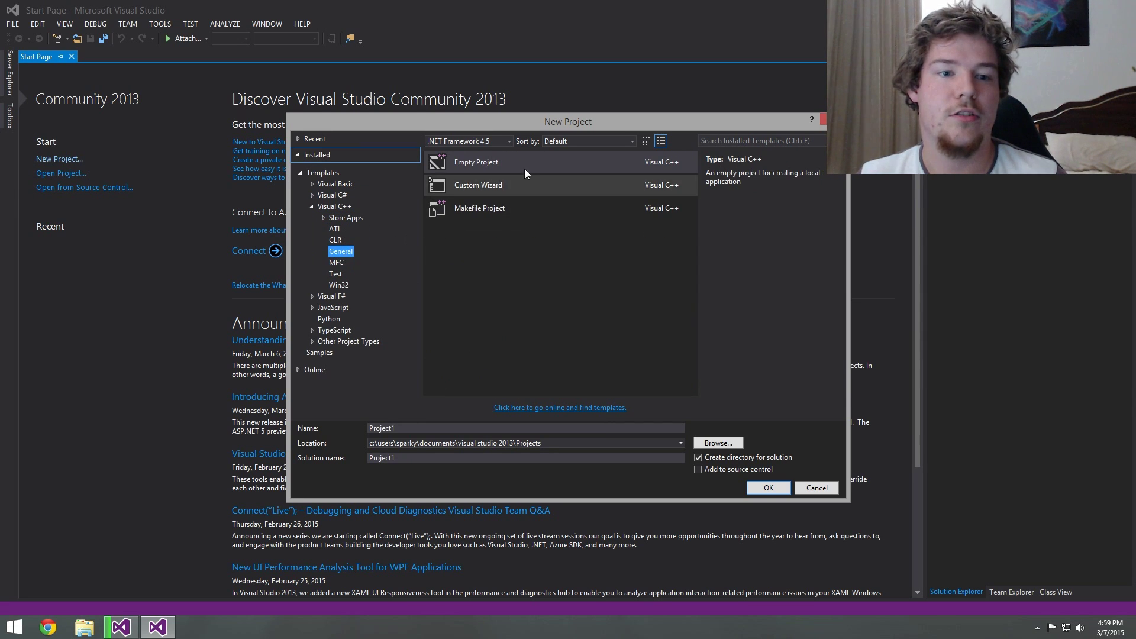
click(503, 164)
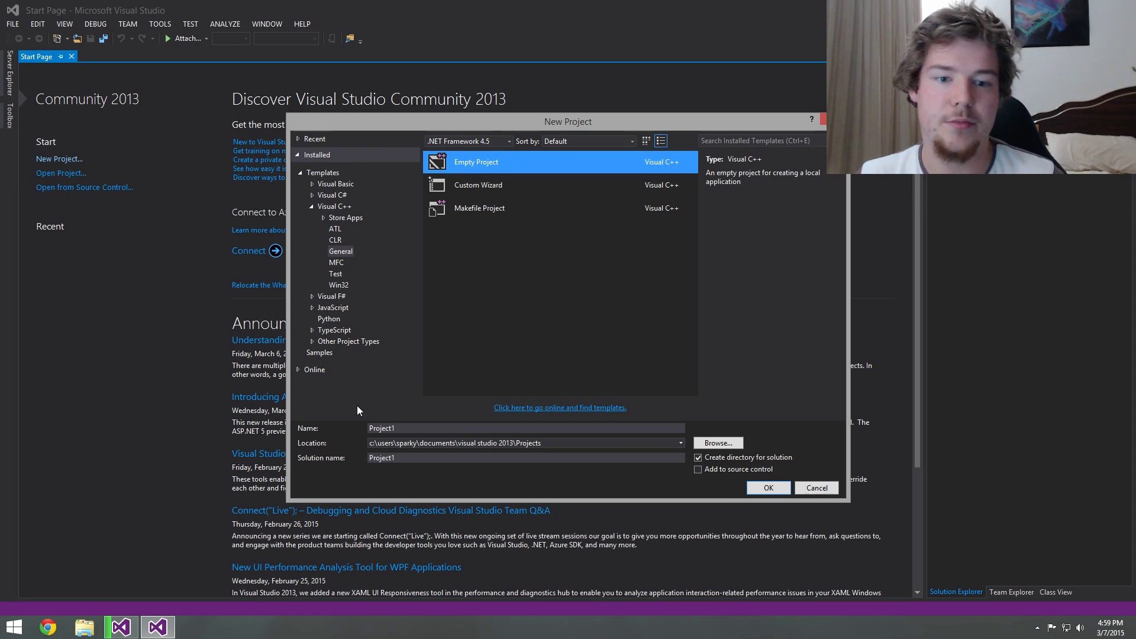
- Rename the project from Project1 to HelloWorld and create it
click(476, 443)
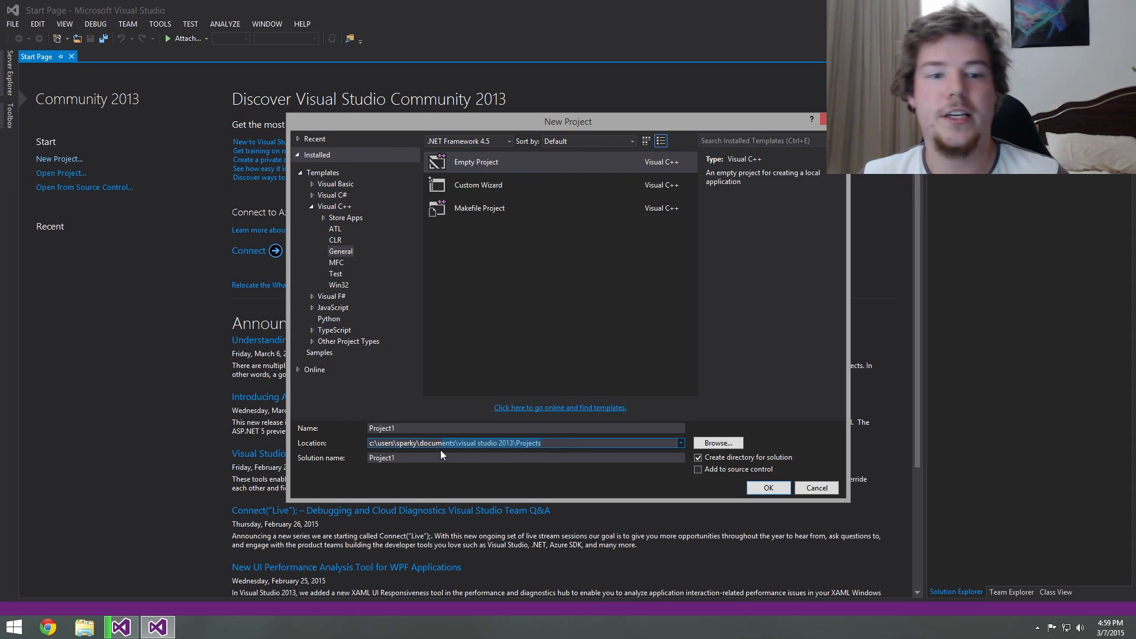
drag(458, 449, 527, 444)
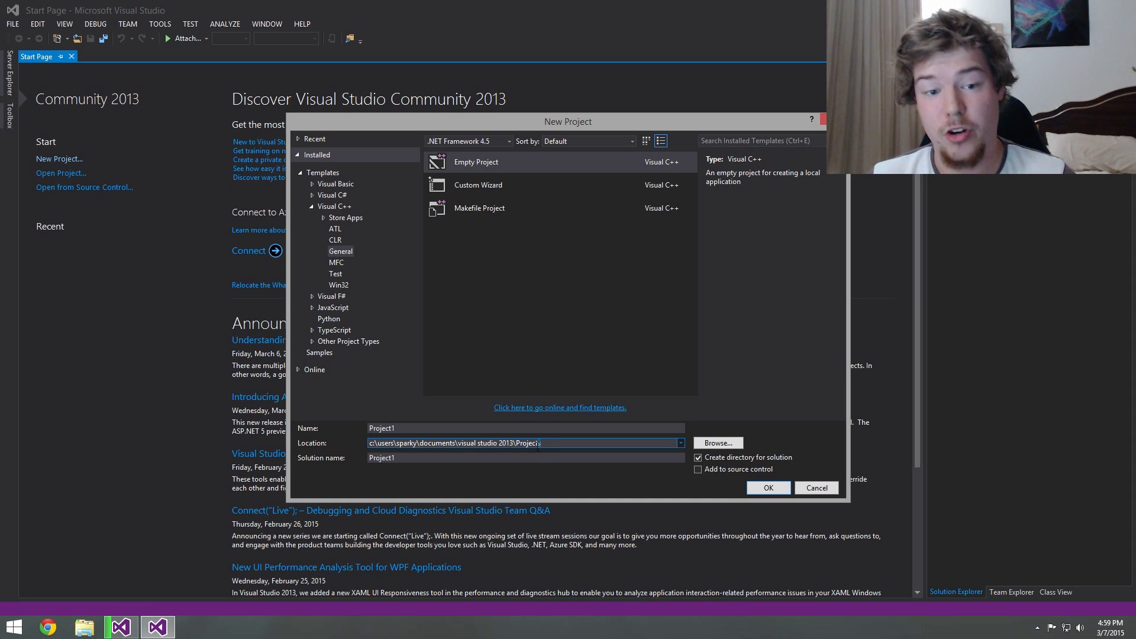
click(473, 428)
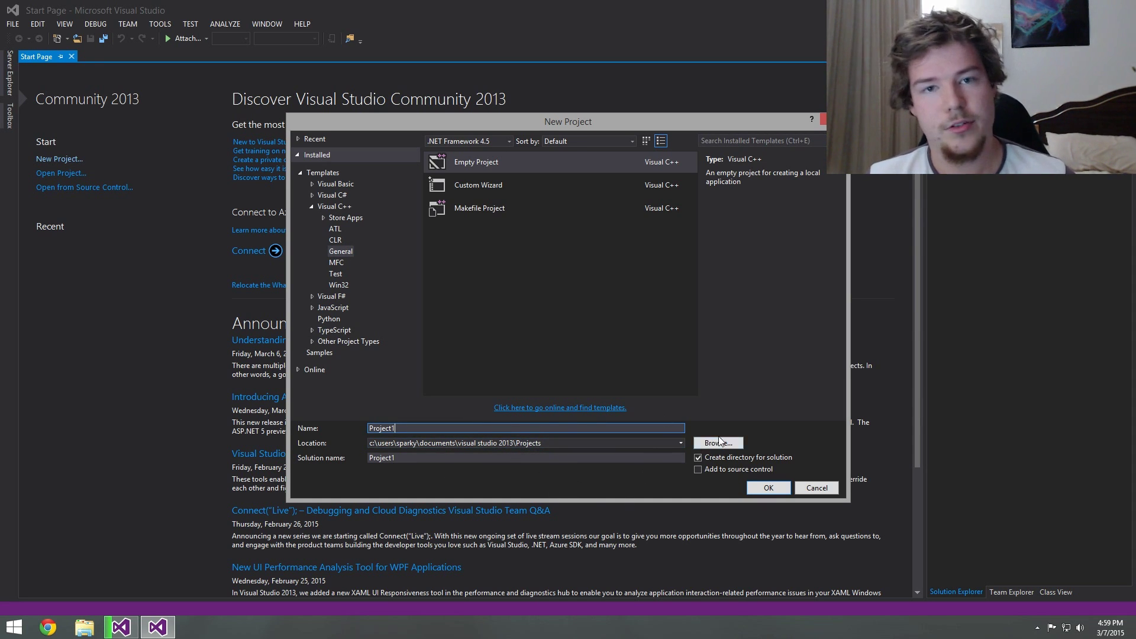
double_click(383, 428)
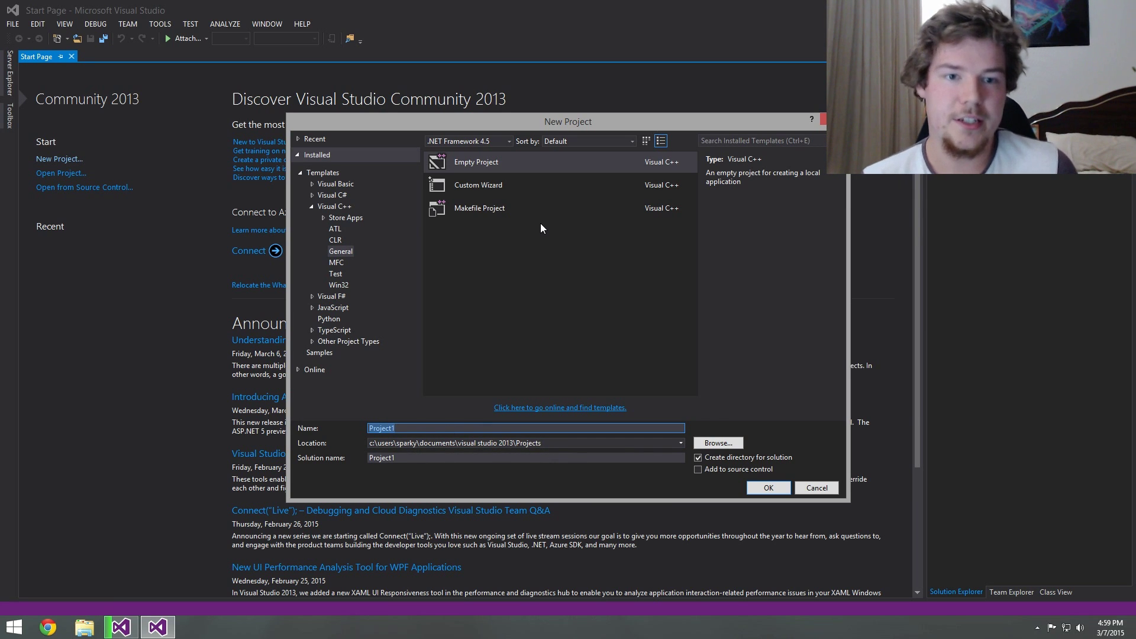
text(Hello World)
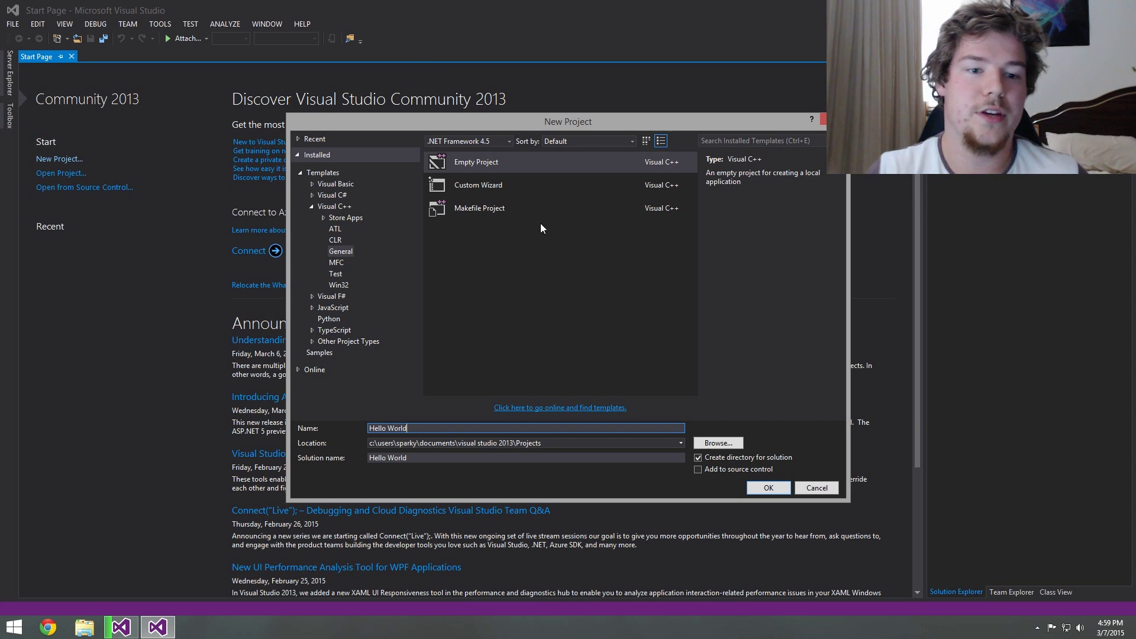
key(Left)
key(Left)
key(Left)
key(BackSpace)
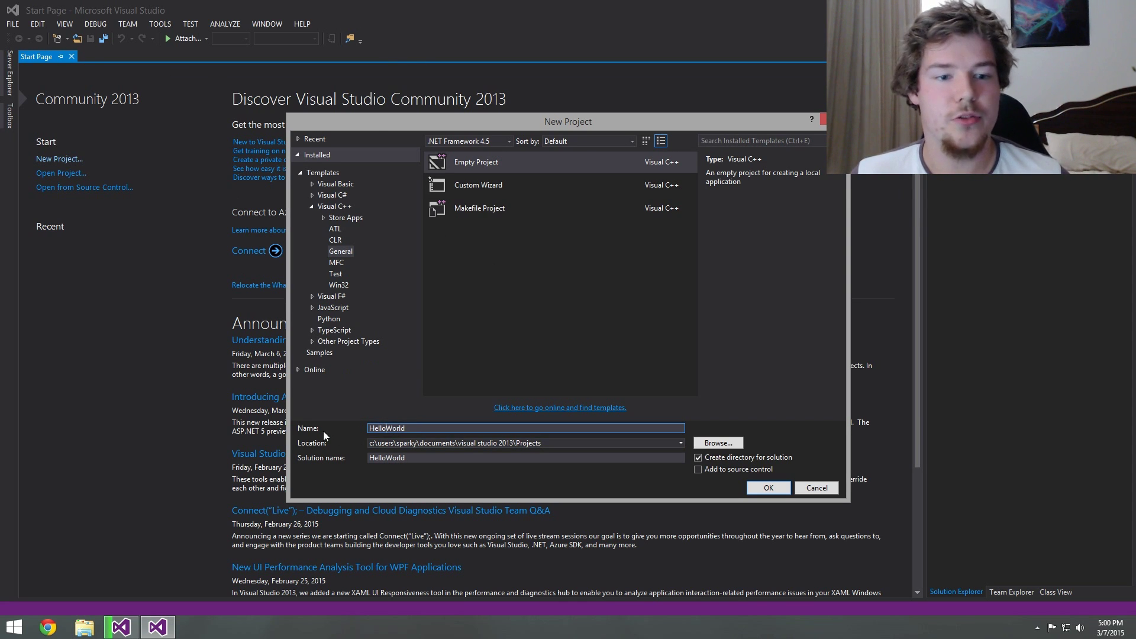
key(ctrl+a)
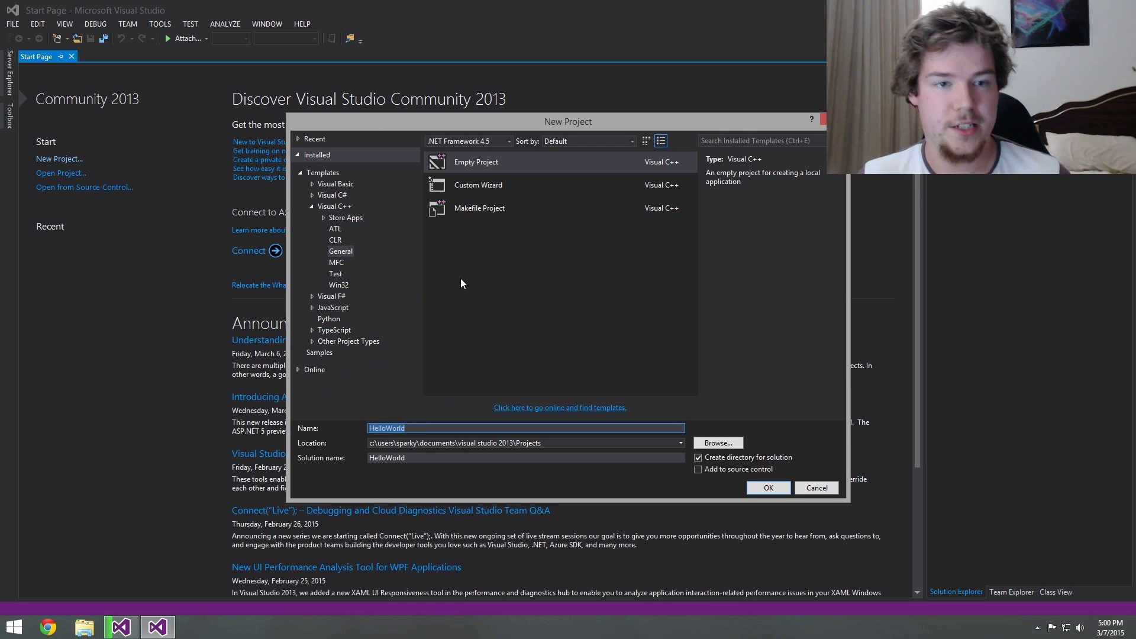
key(Tab)
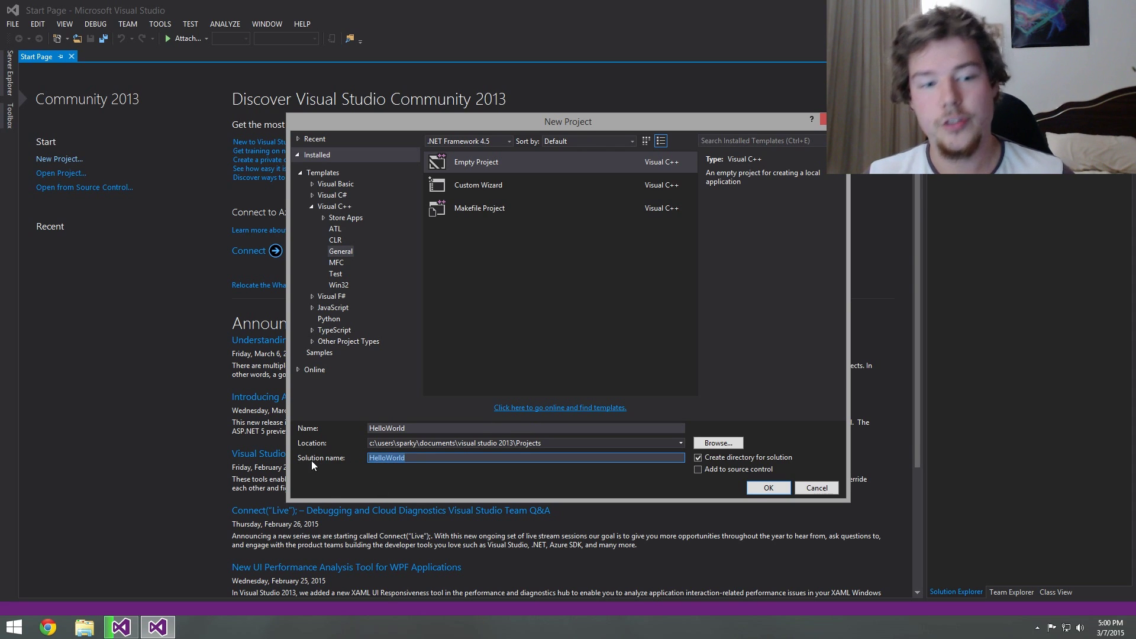
key(shift+Tab)
key(shift+Tab)
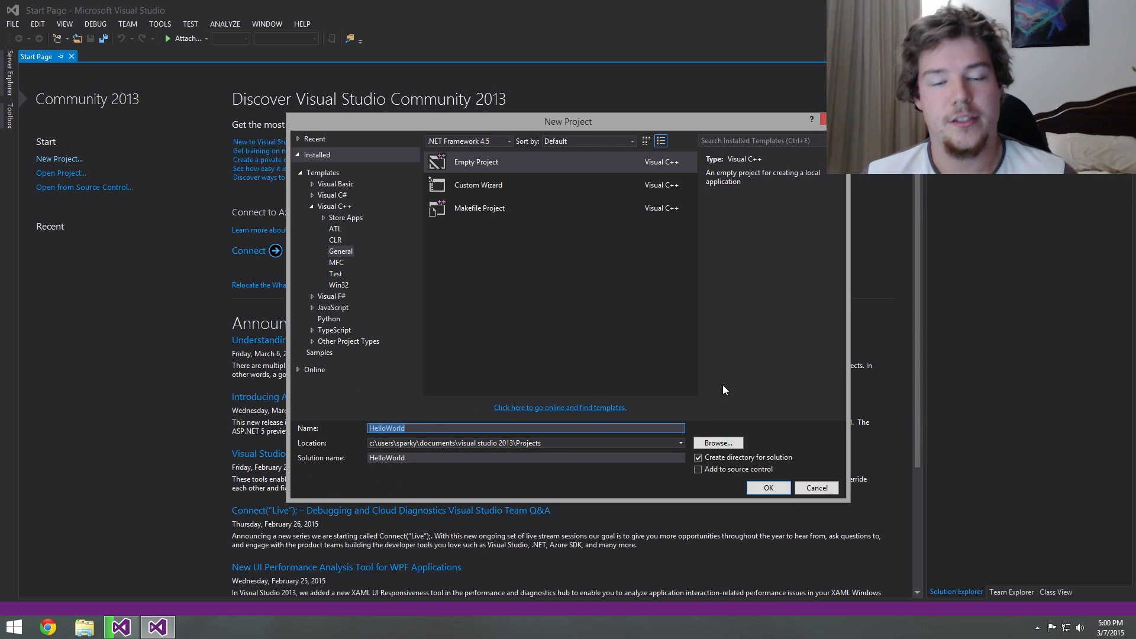
click(774, 488)
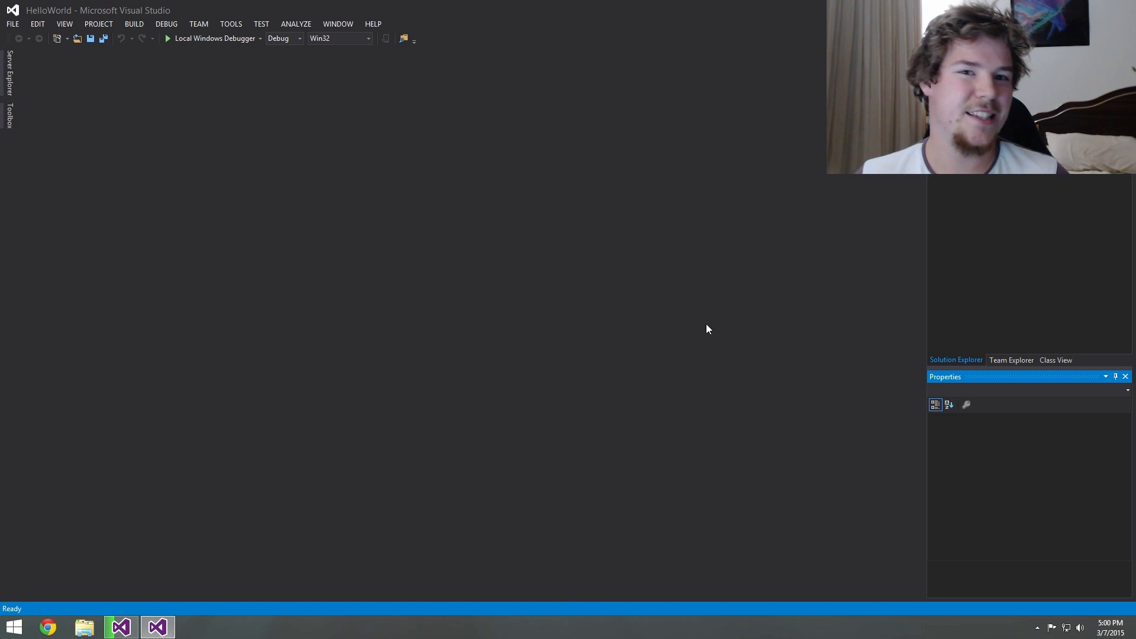
- Close Properties, dock Solution Explorer left, and add main.cpp under Source Files
click(1126, 376)
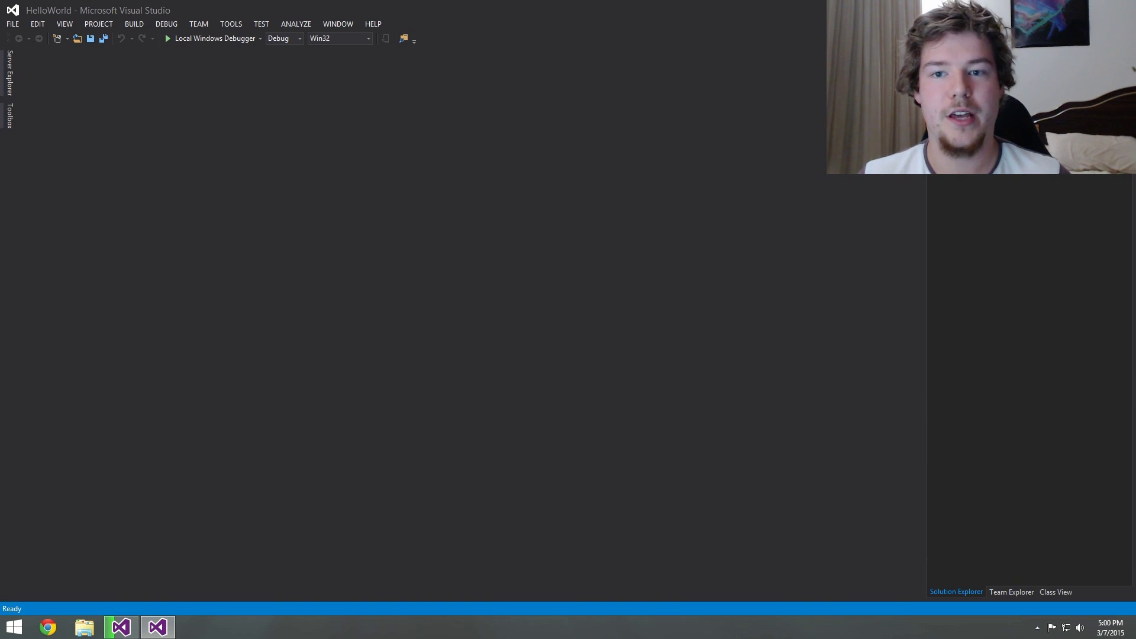
mouse_move(784, 127)
mouse_down()
mouse_move(533, 330)
mouse_move(38, 323)
mouse_up()
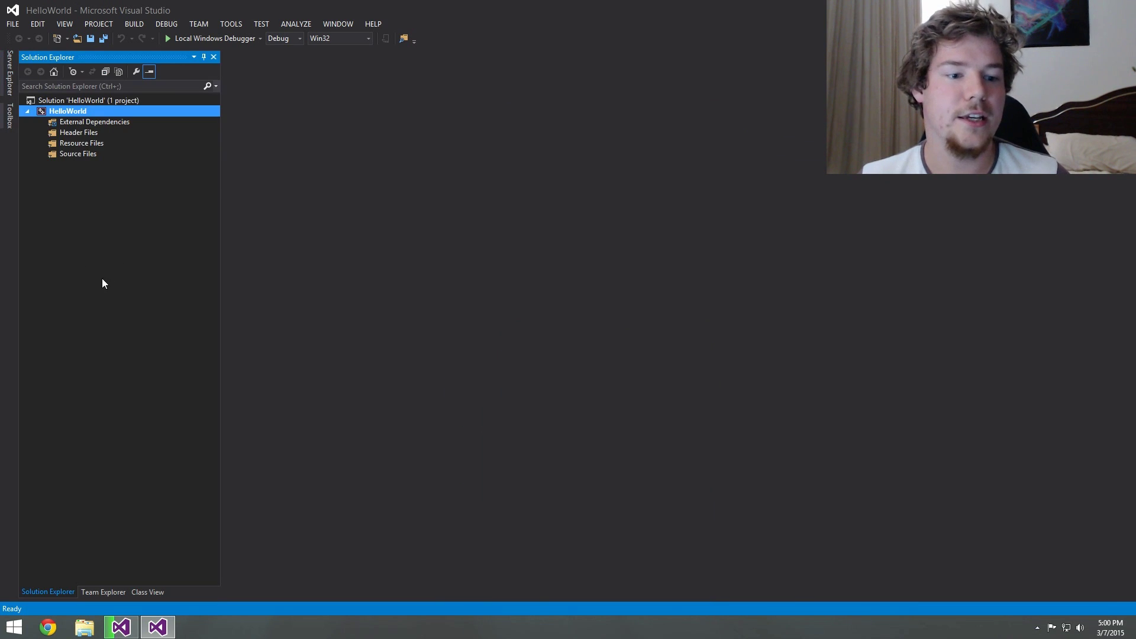
click(80, 154)
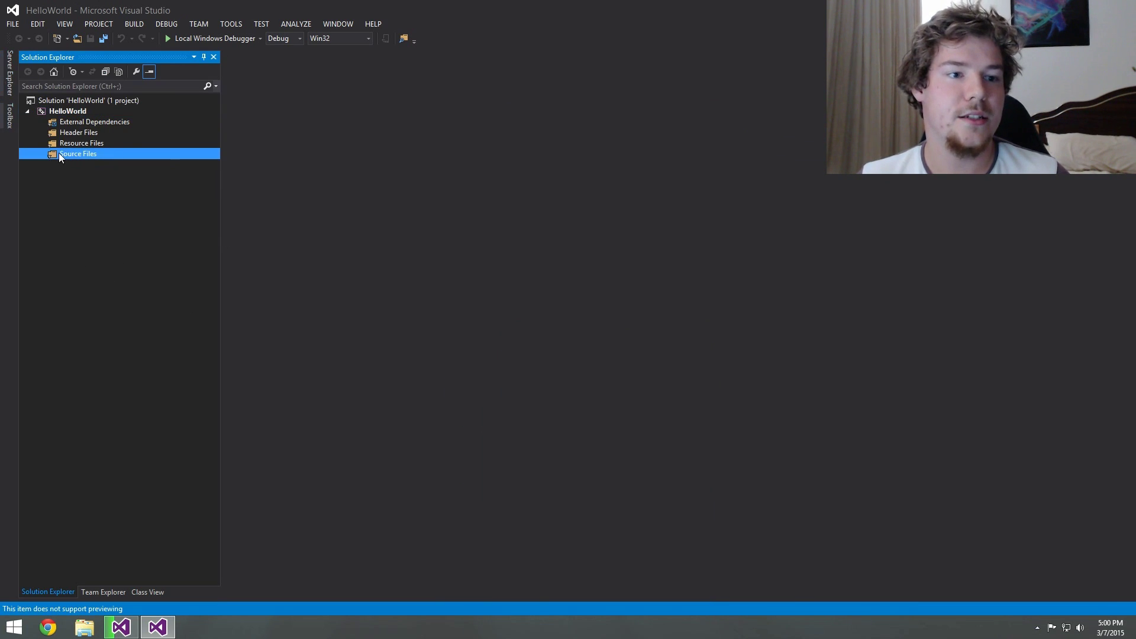
right_click(50, 156)
mouse_move(78, 161)
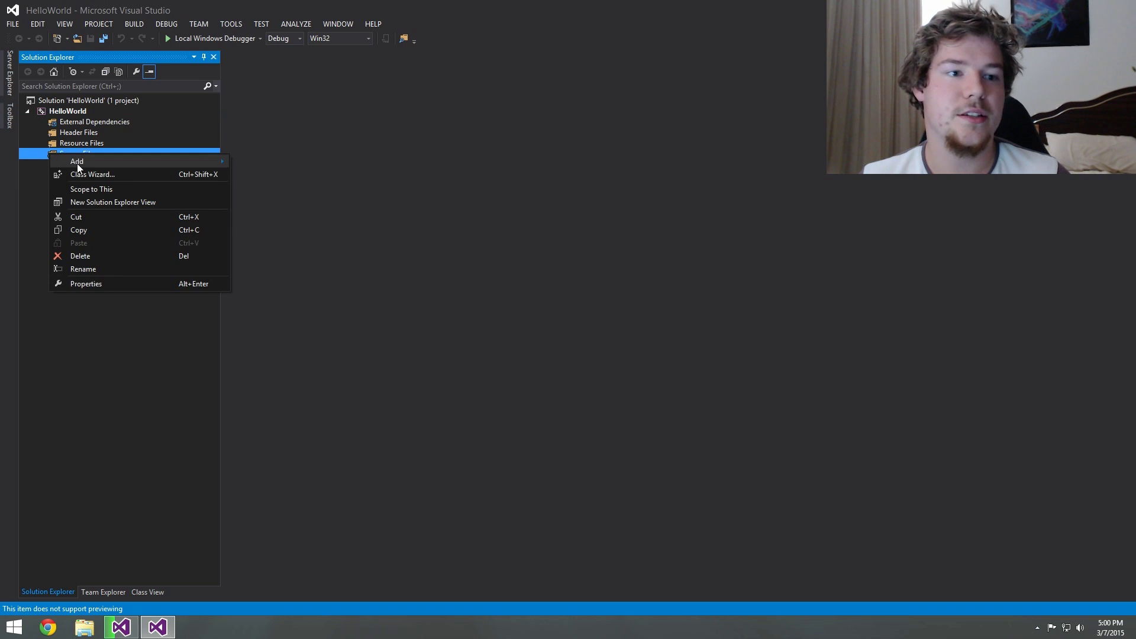
click(295, 161)
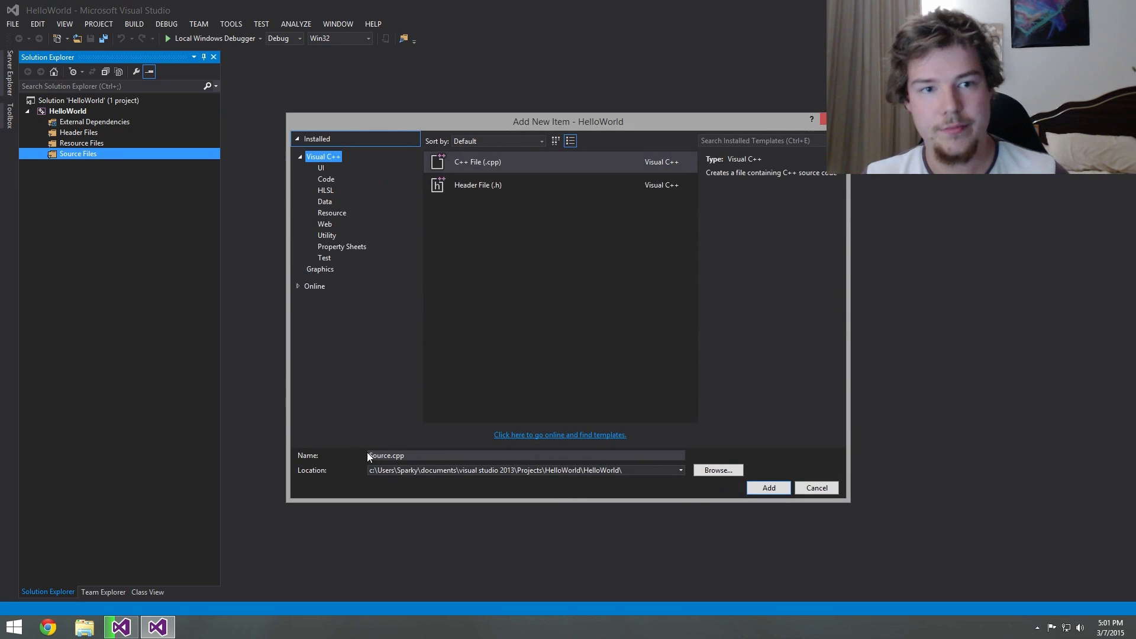
click(382, 456)
text(Main)
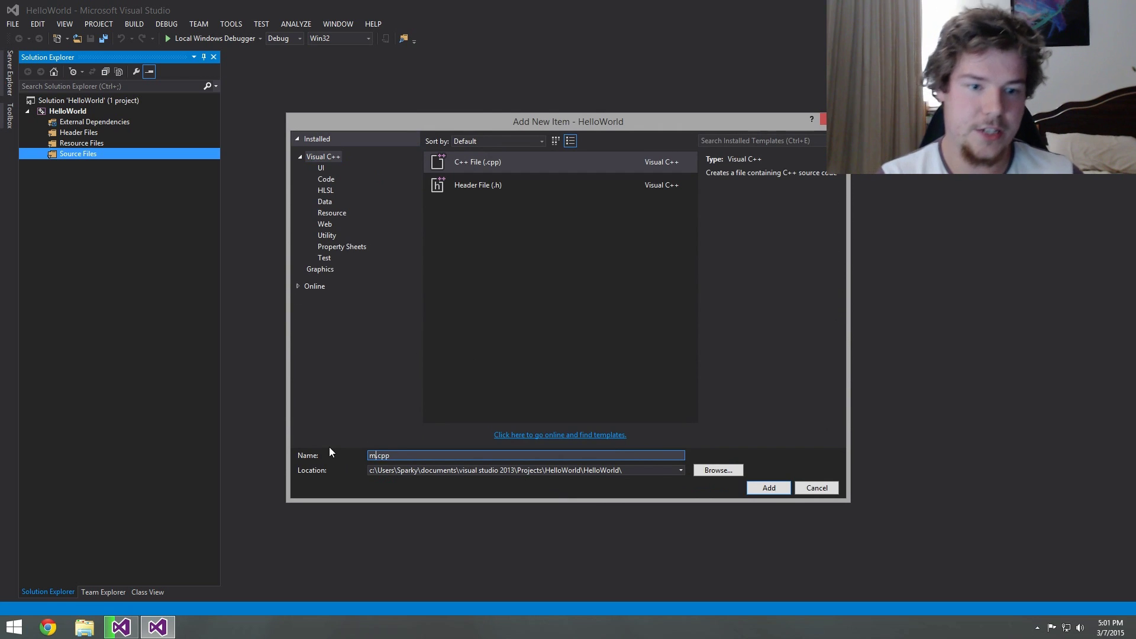
key(Return)
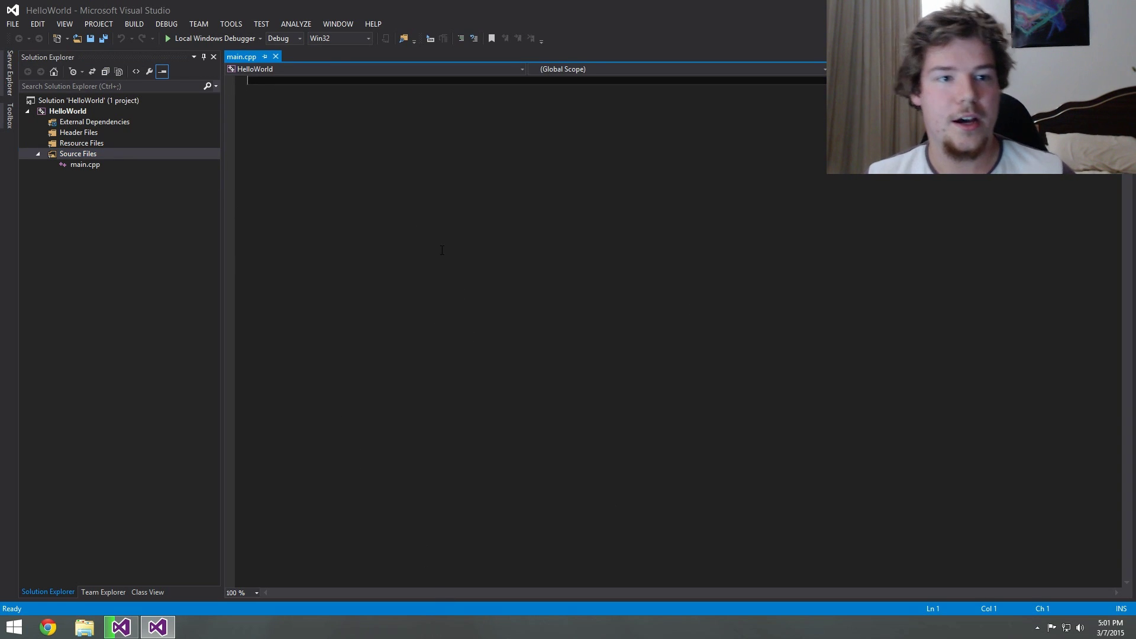
scroll(511, 257, up, 5)
text(#includ)
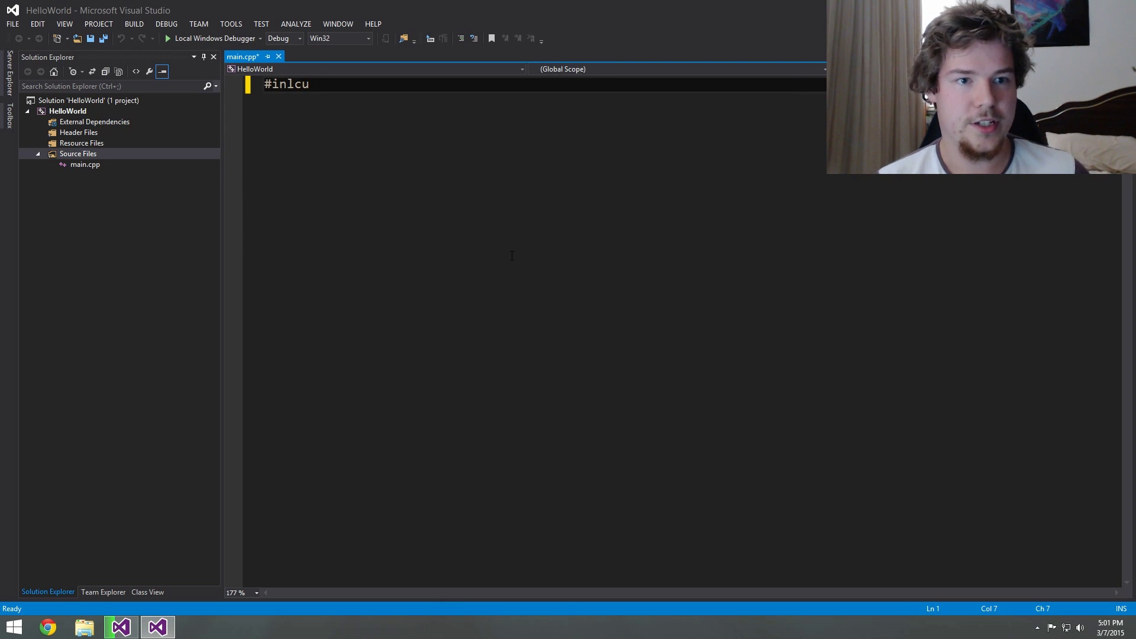
text(e <i)
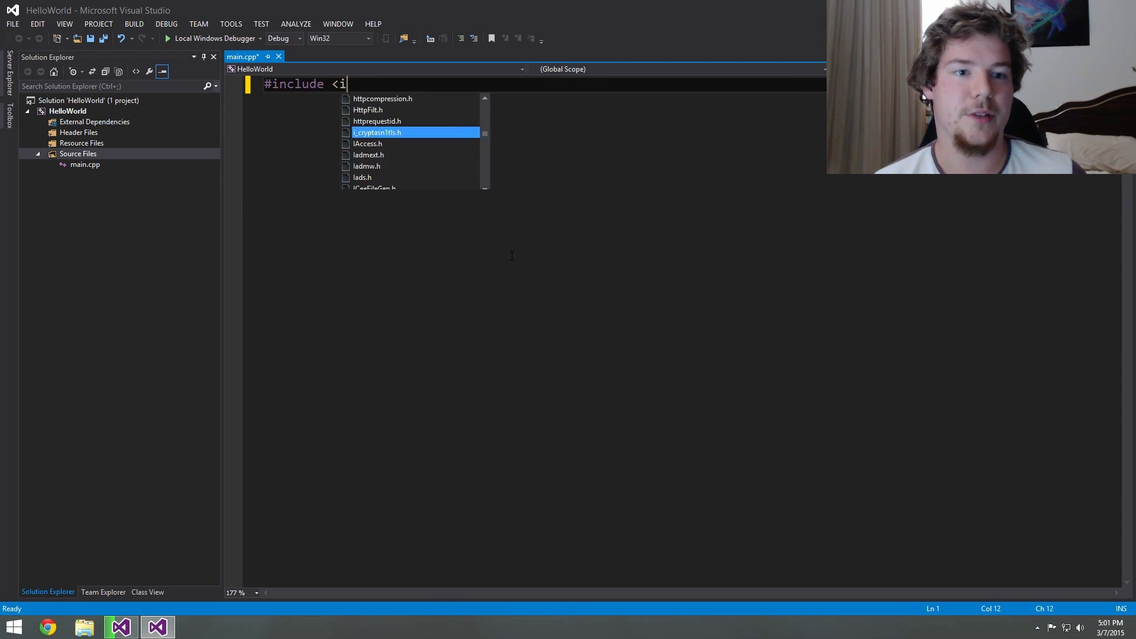
text(ostream>)
- Write a main that includes iostream, prints 'Hello World!', calls system("PAUSE"), and returns 0
key(Return)
key(Return)
text(int main())
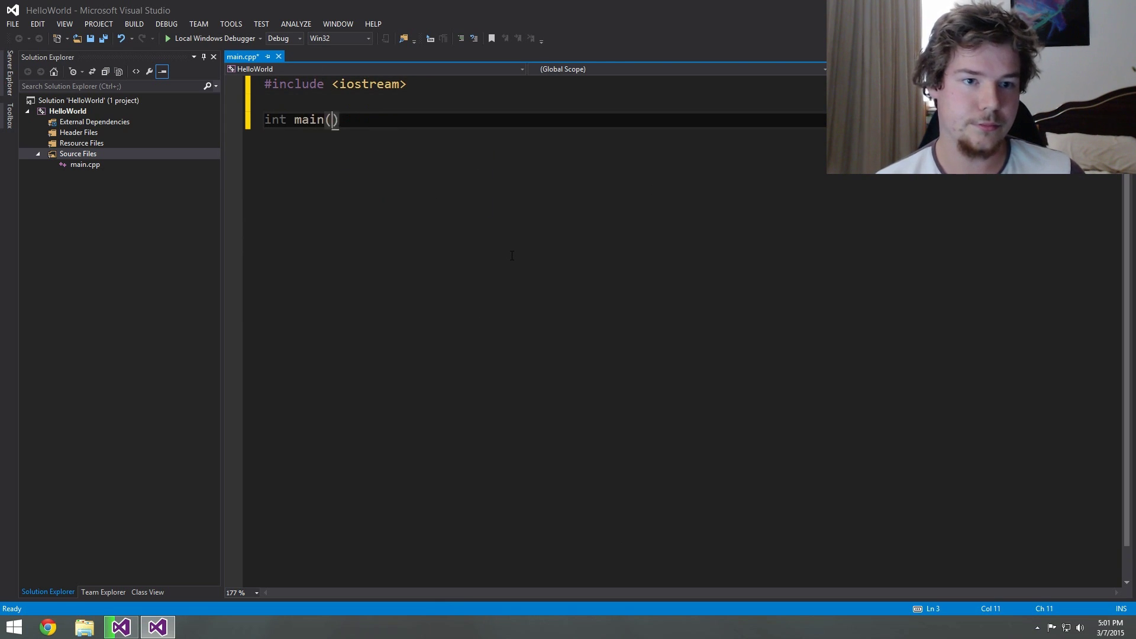
key(Return)
text({)
key(Return)
text(return 90)
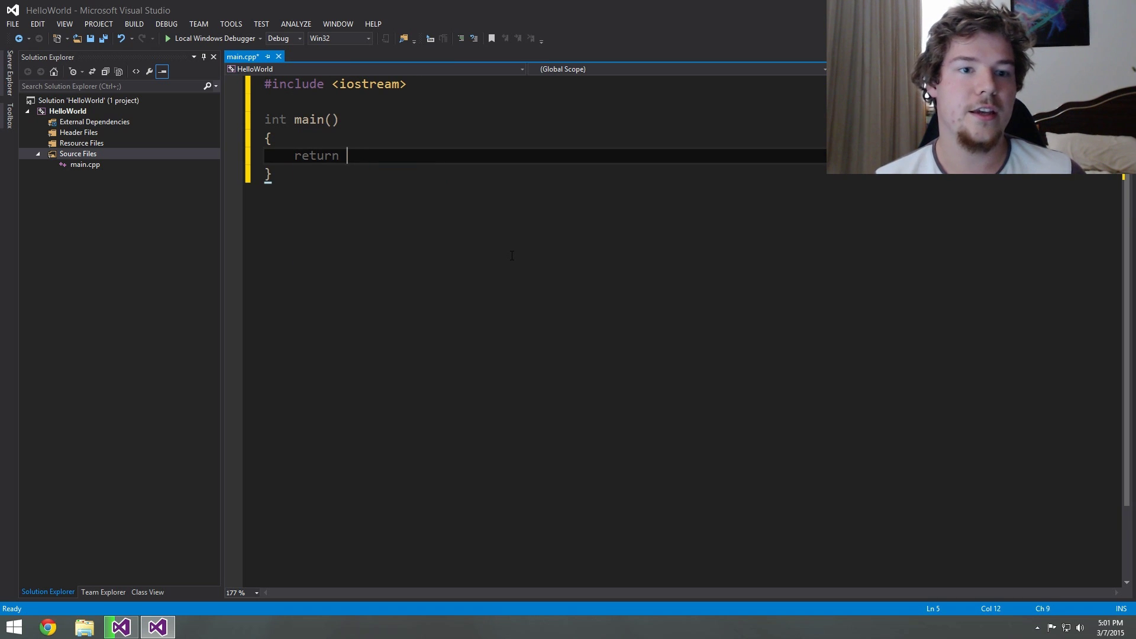
key(Up)
key(Return)
text(std:)
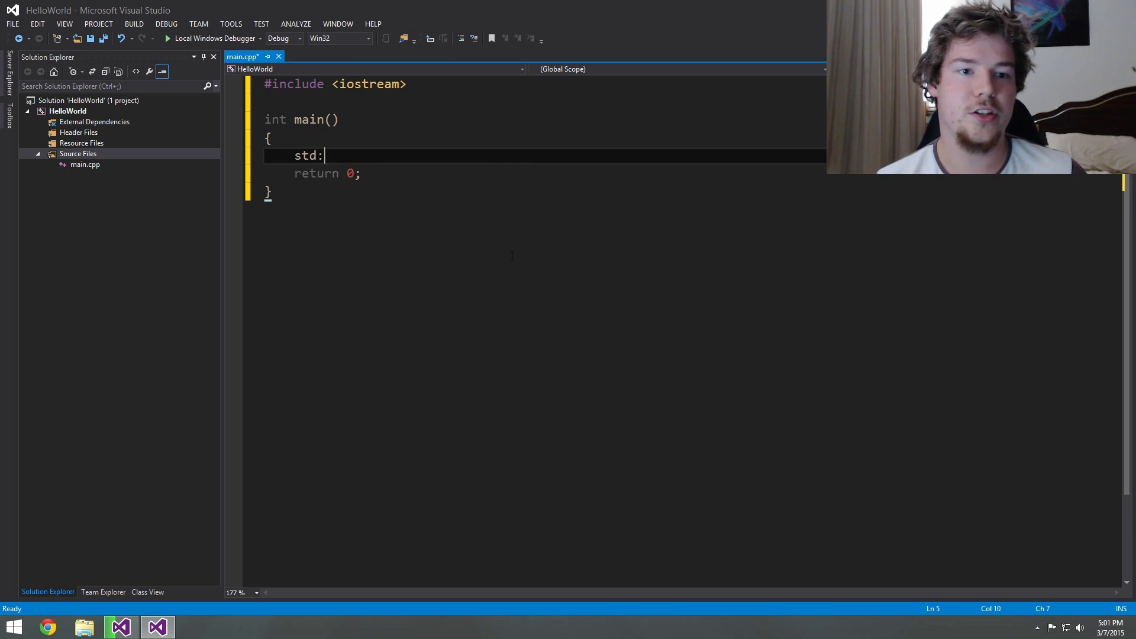
text(:cout << "Hello World!" )
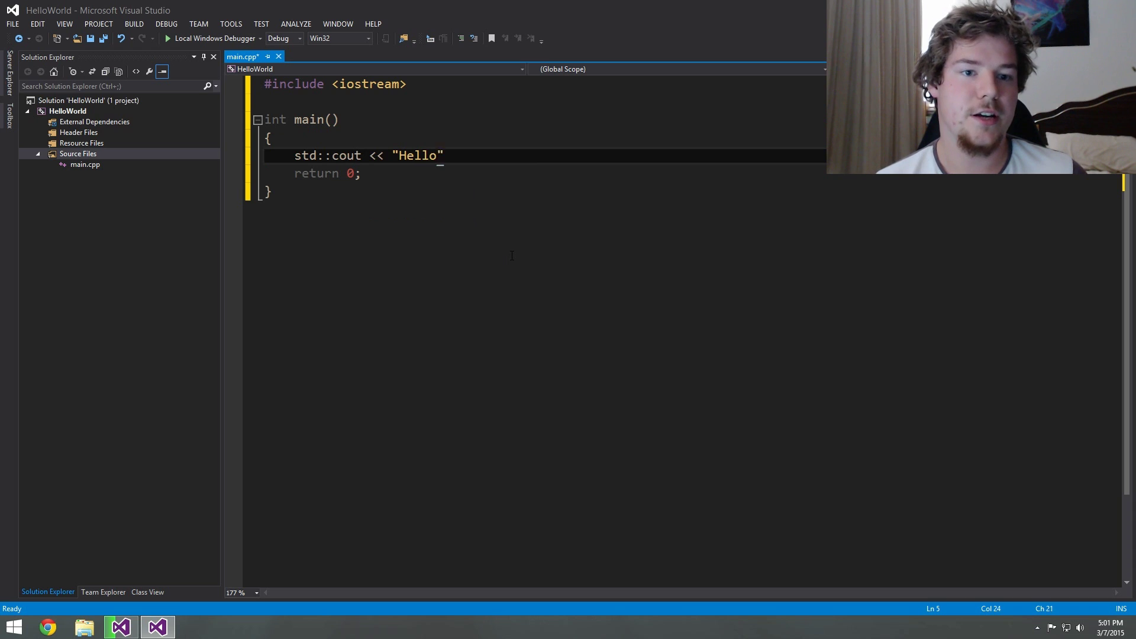
text(<< std::e)
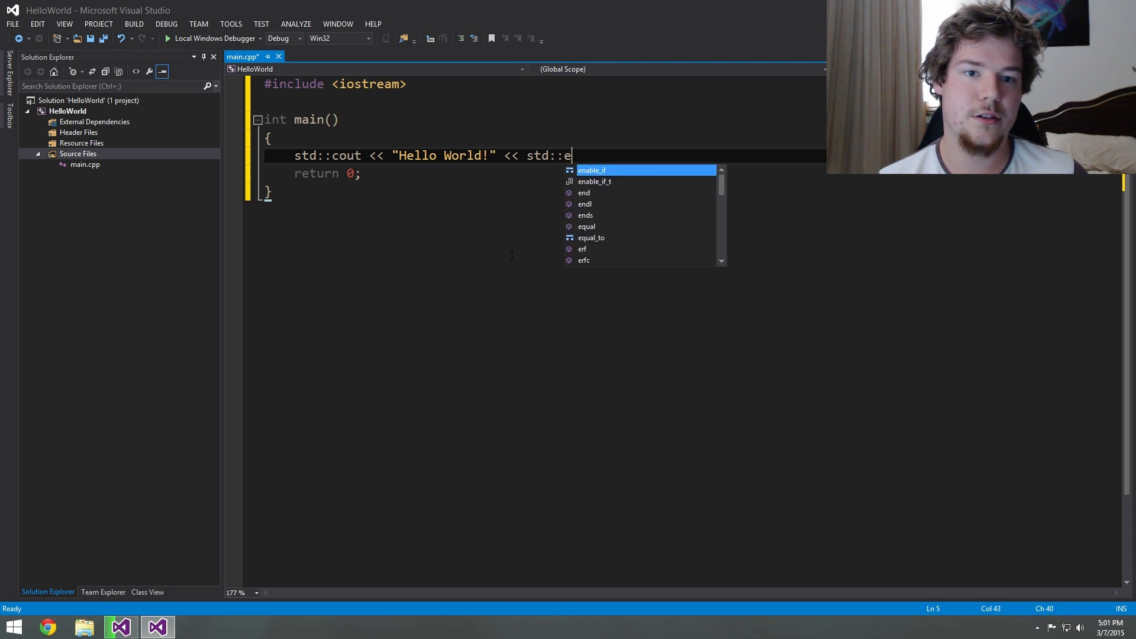
text(ndl;)
key(Return)
text(system*()
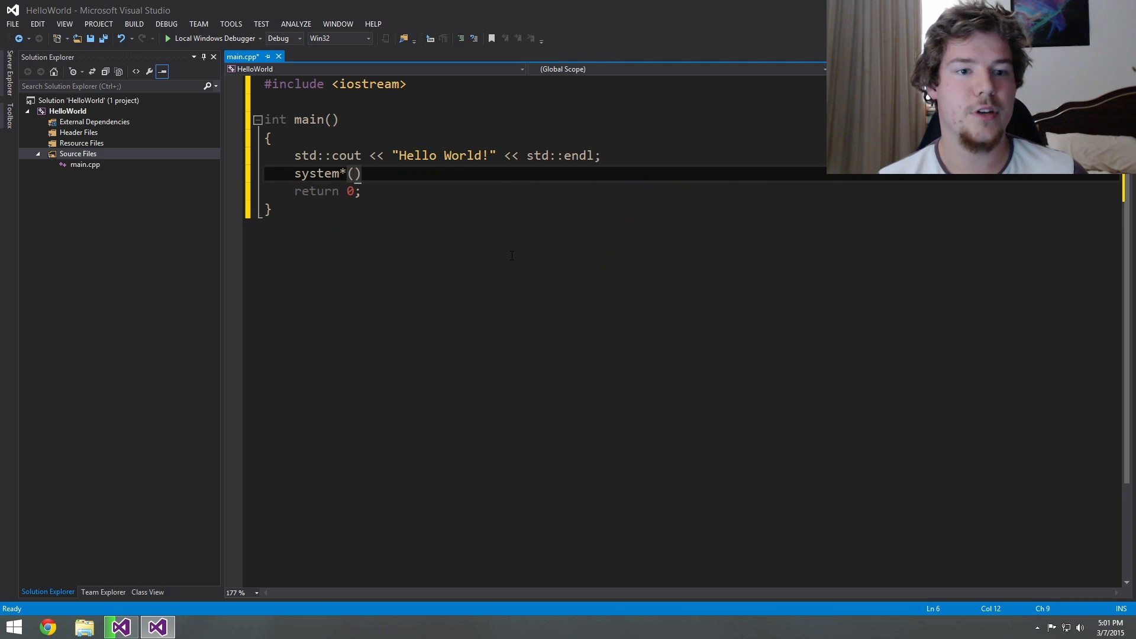
key(BackSpace)
text(("PAU)
text(SE)
key(End)
text(;)
- Save main.cpp and run it with the Local Windows Debugger
key(ctrl+s)
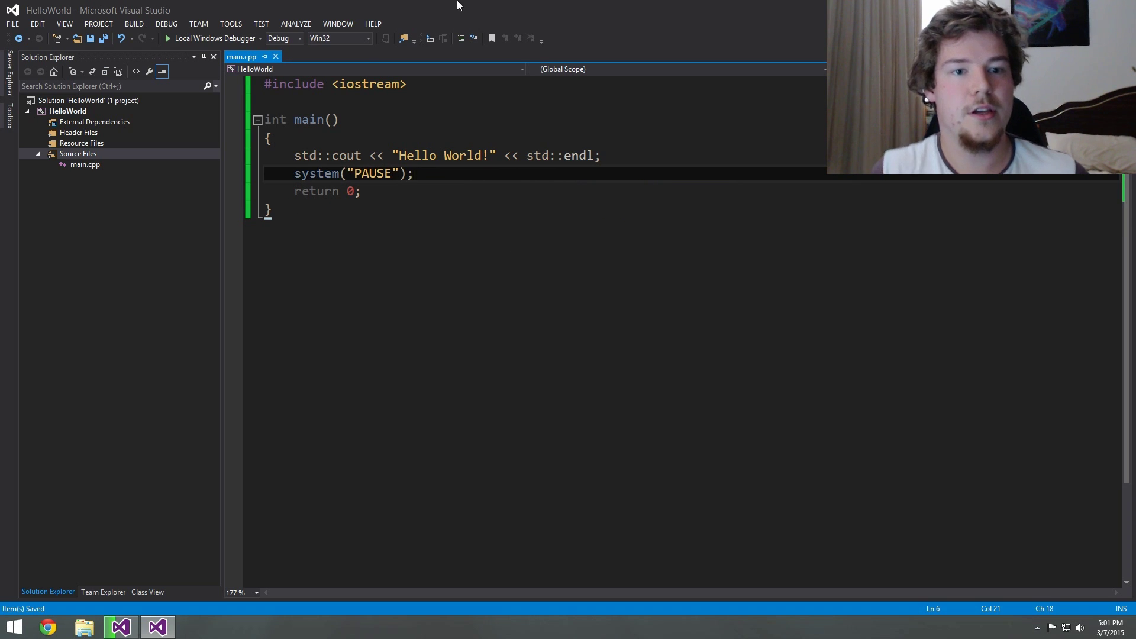
click(392, 275)
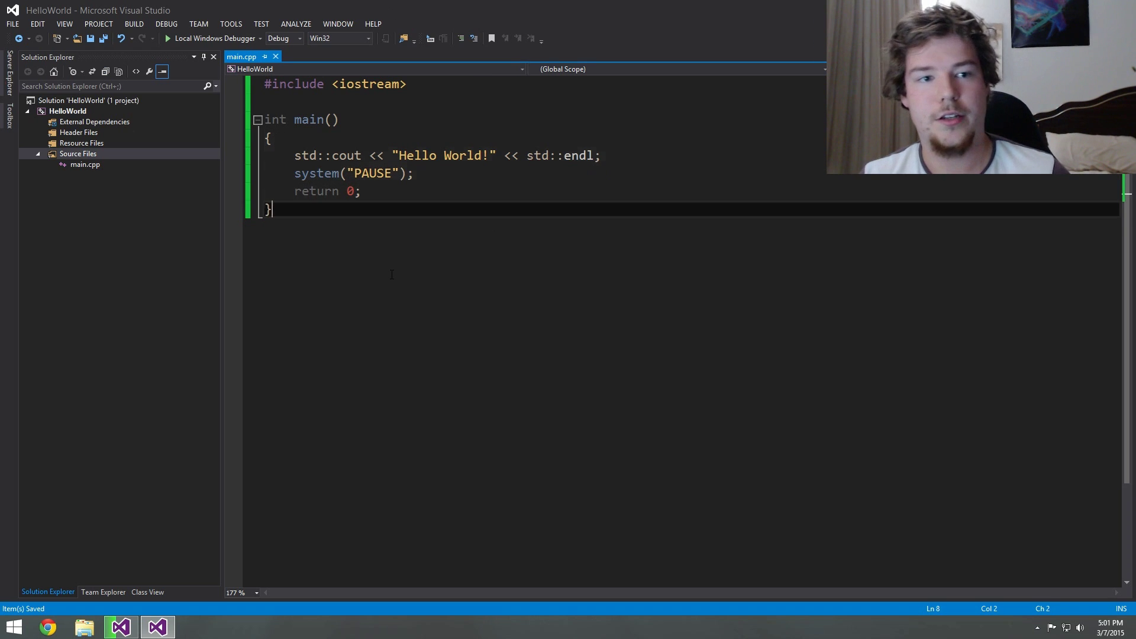
click(213, 37)
- Build the out-of-date project and close the Hello World console
click(512, 370)
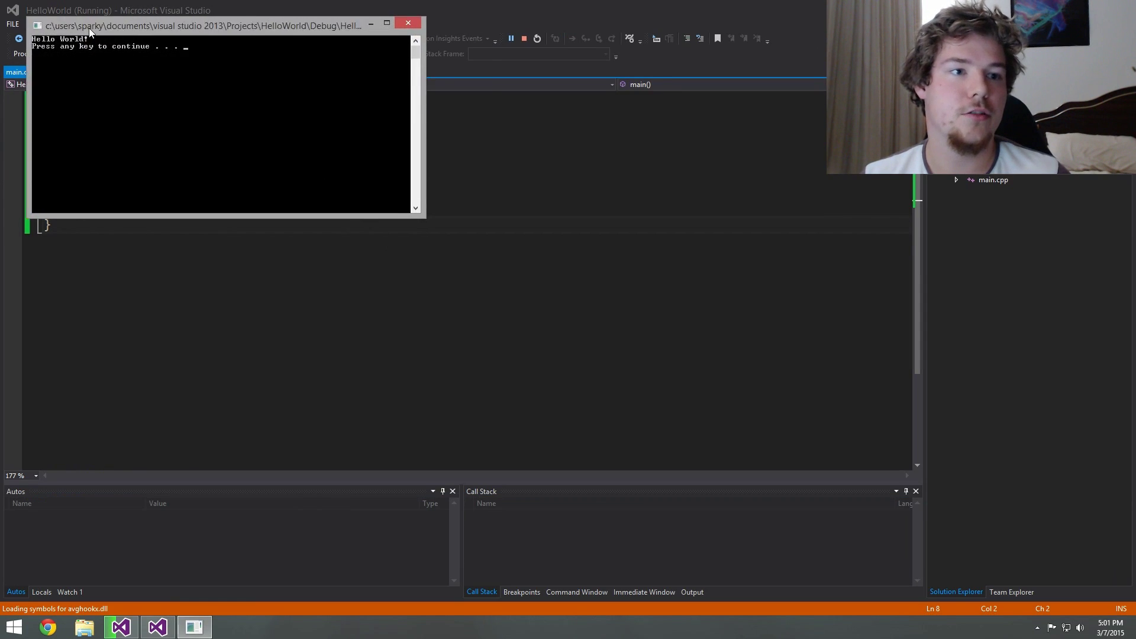
drag(204, 21, 611, 172)
key(Return)
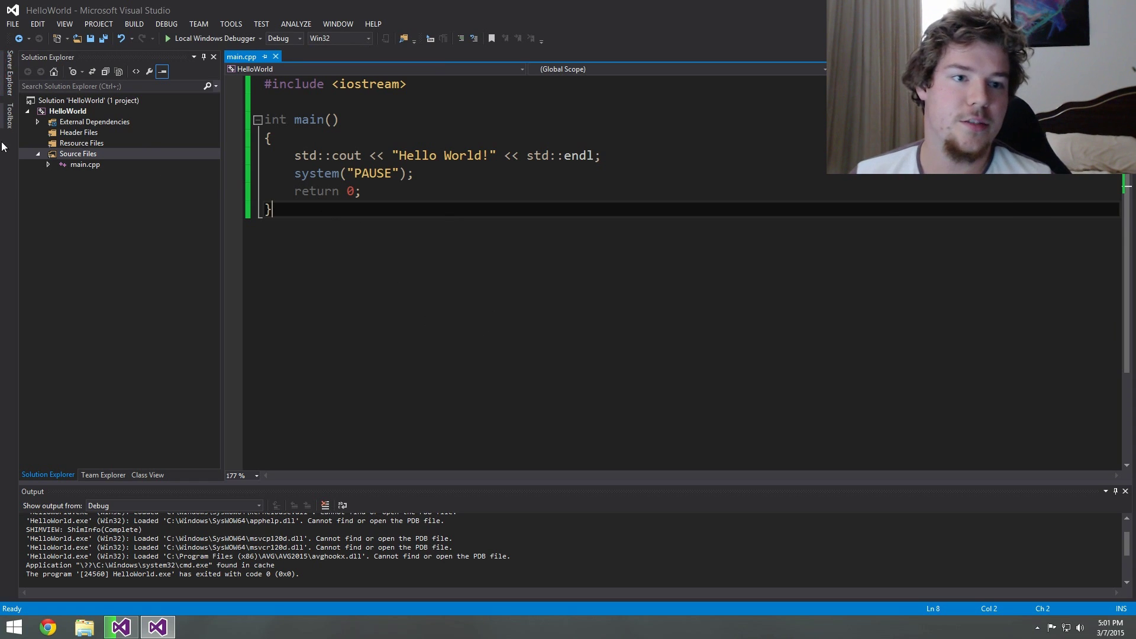
- Run the program again, close its console, and select the system("PAUSE") line
click(169, 38)
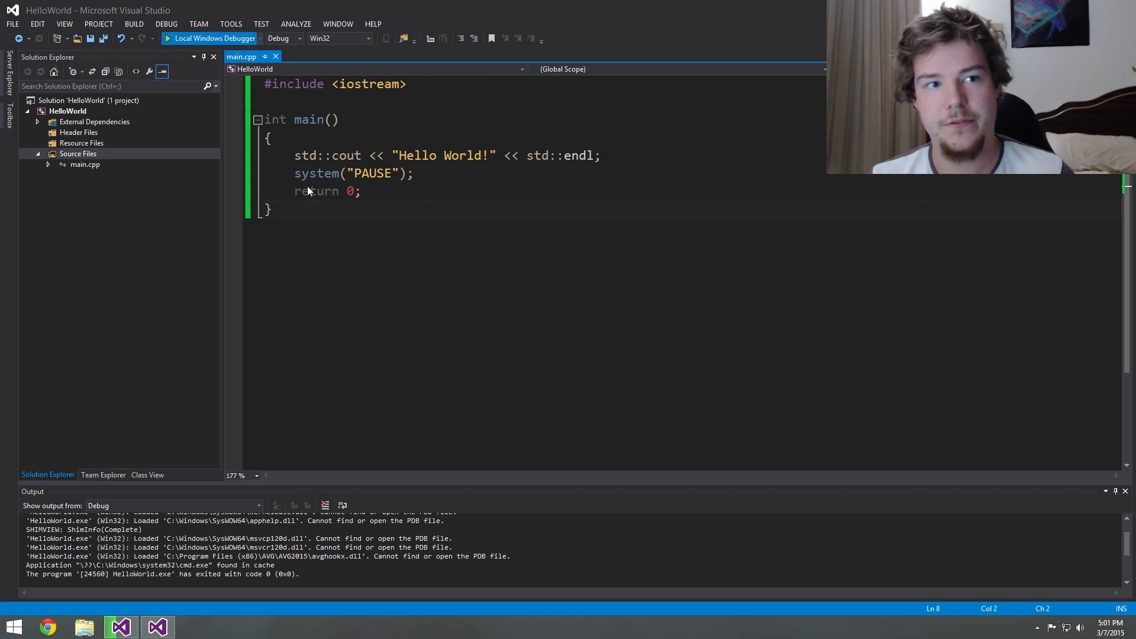
key(Return)
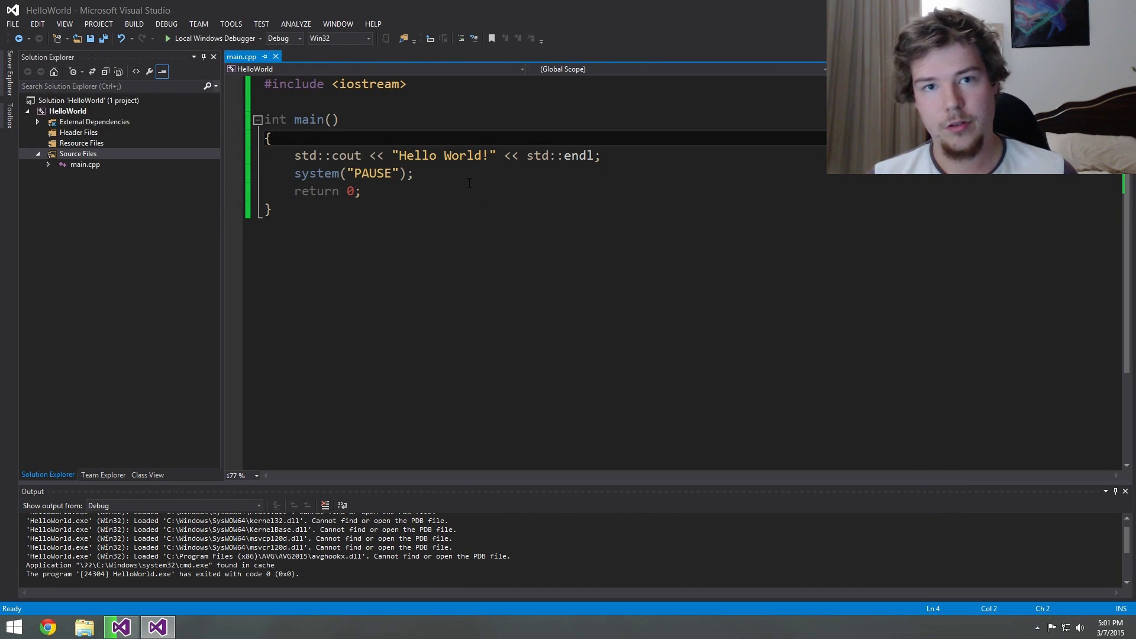
click(426, 173)
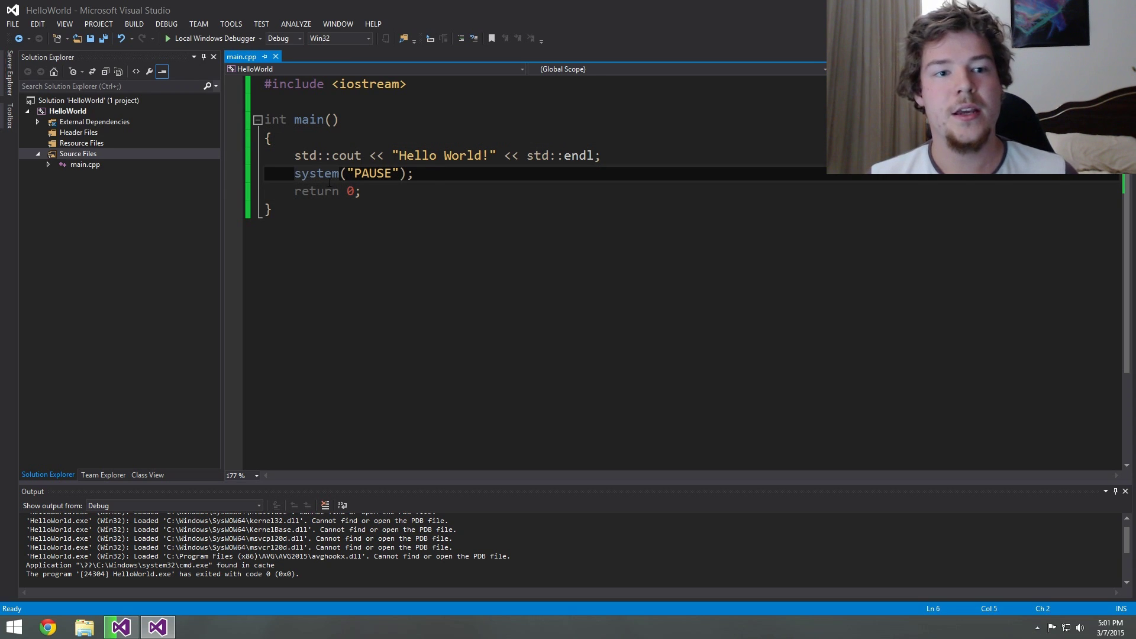
key(shift+Home)
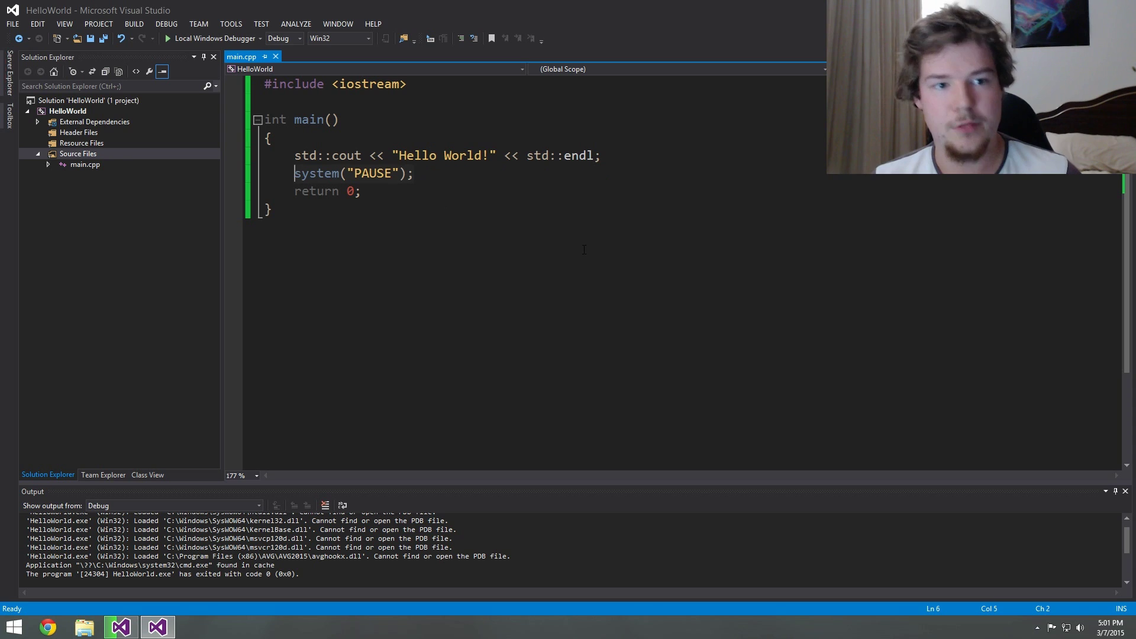
key(ctrl+k)
key(ctrl+c)
key(ctrl+Return)
text(cin)
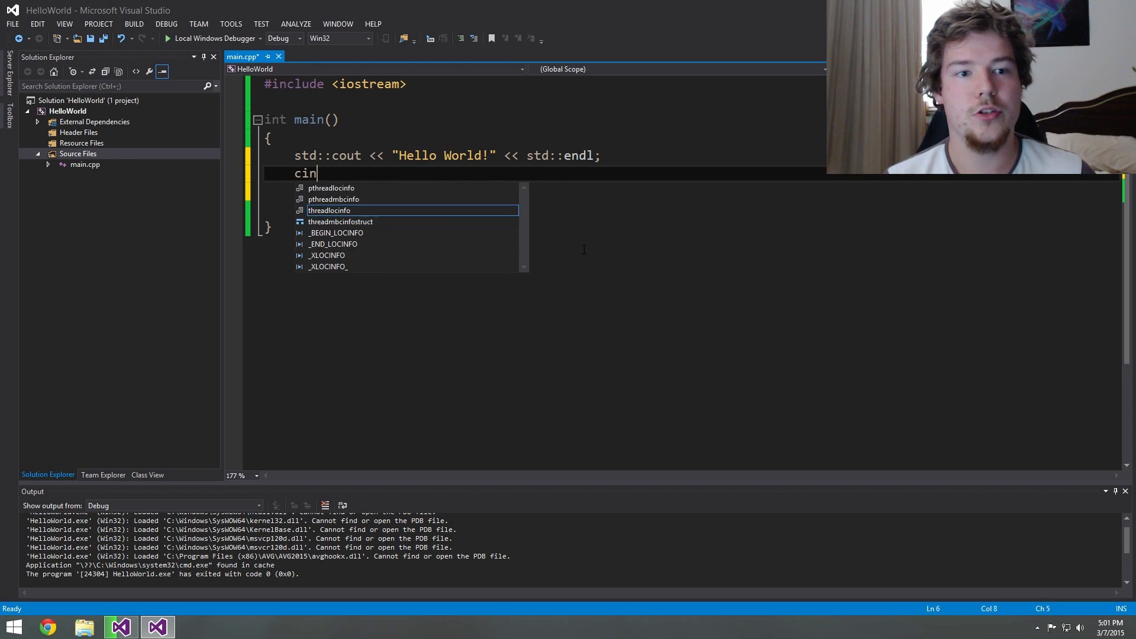
key(BackSpace)
key(BackSpace)
key(BackSpace)
text(std::cin.)
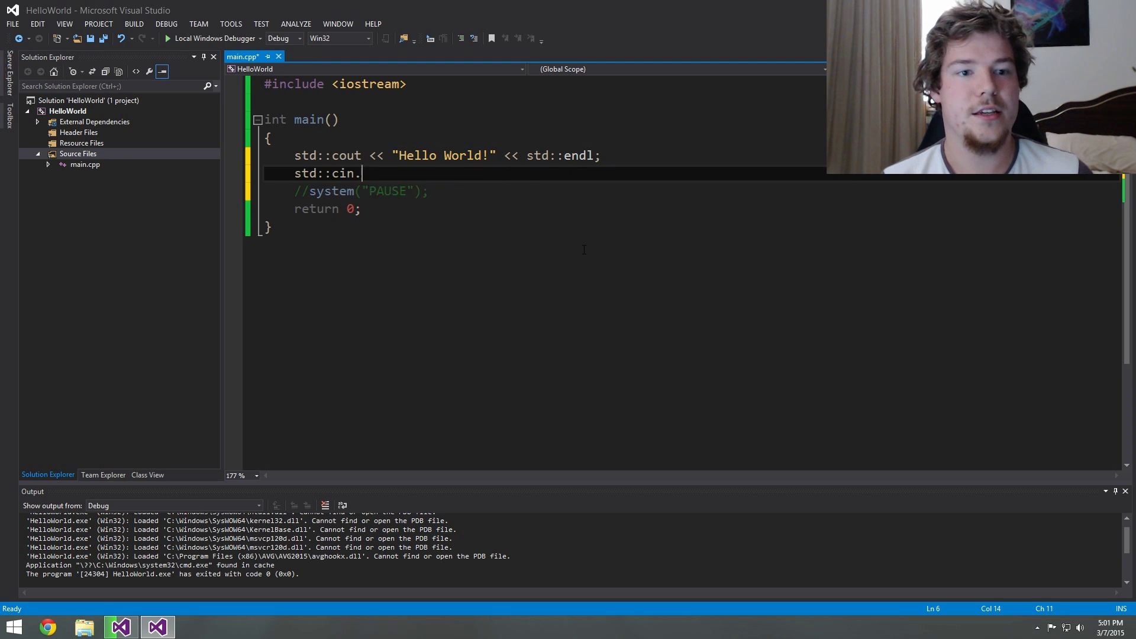
text(get();)
key(ctrl+s)
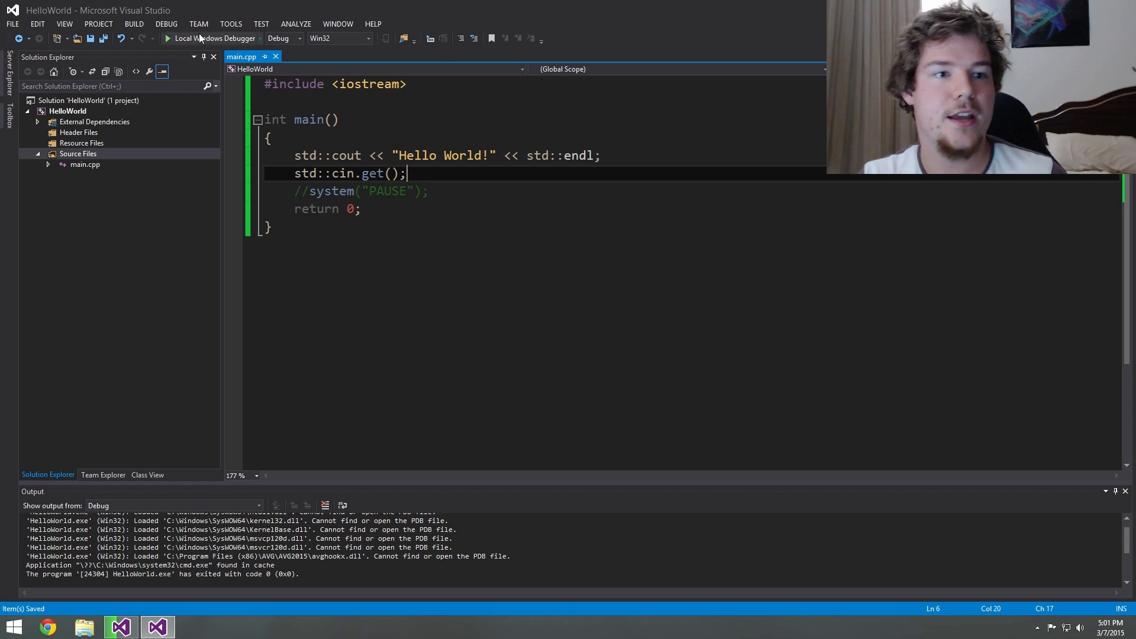
click(199, 39)
click(512, 370)
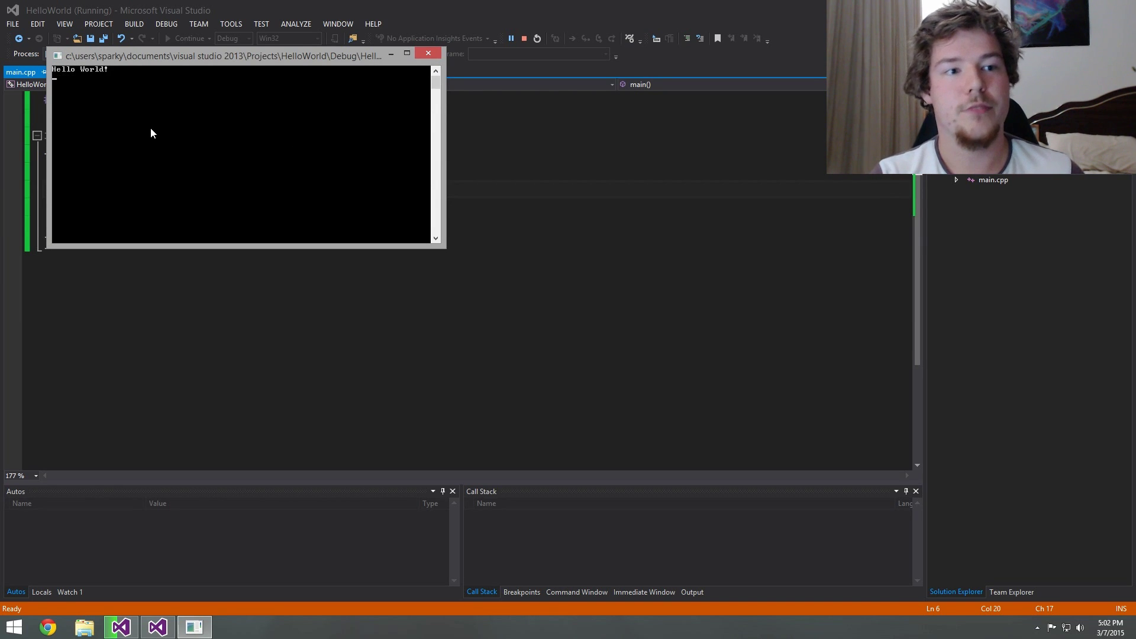
key(Return)
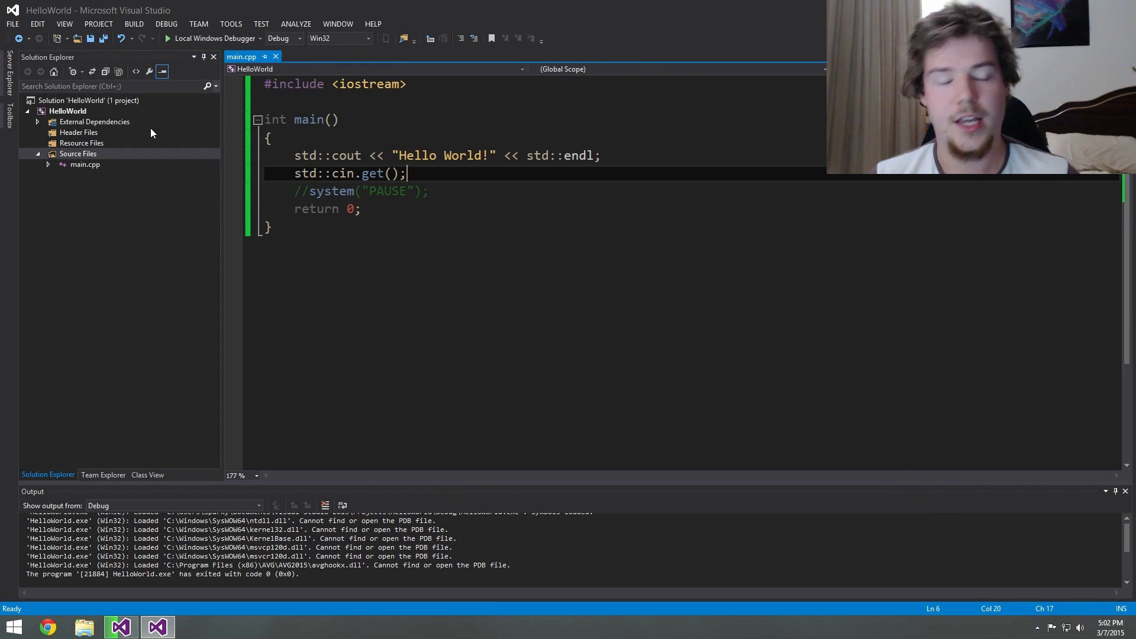
key(Home)
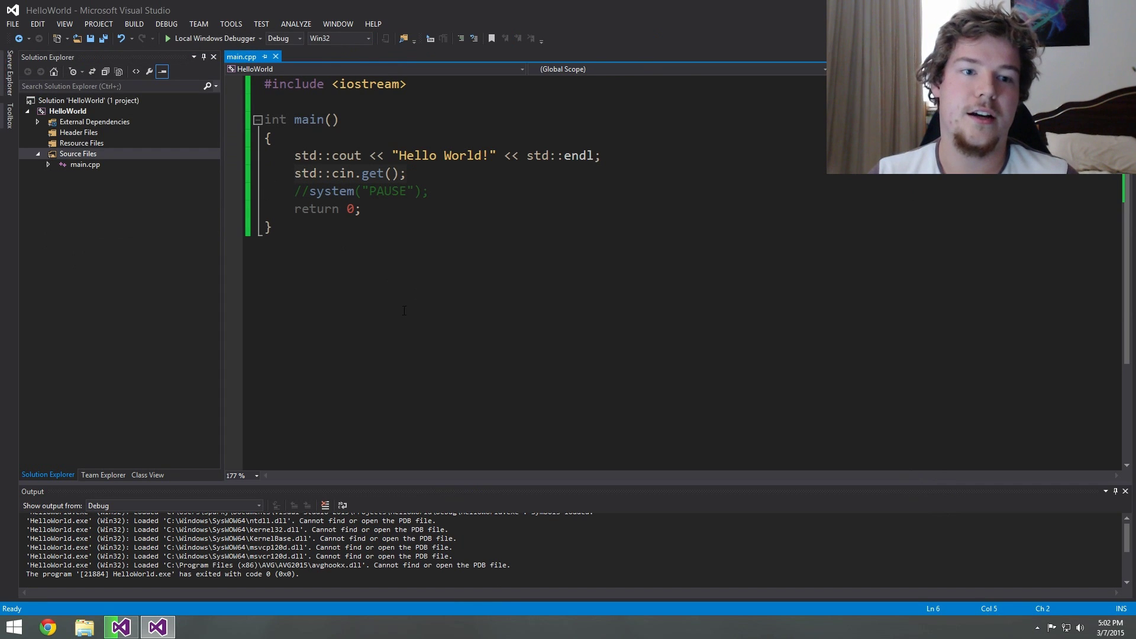
key(shift+Down)
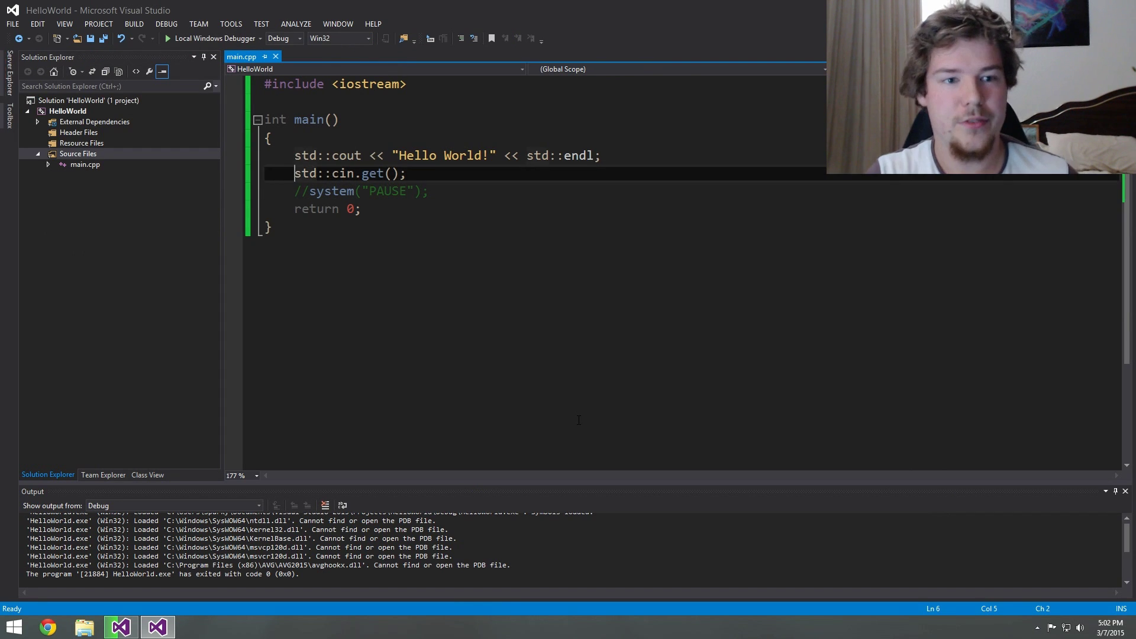
key(Delete)
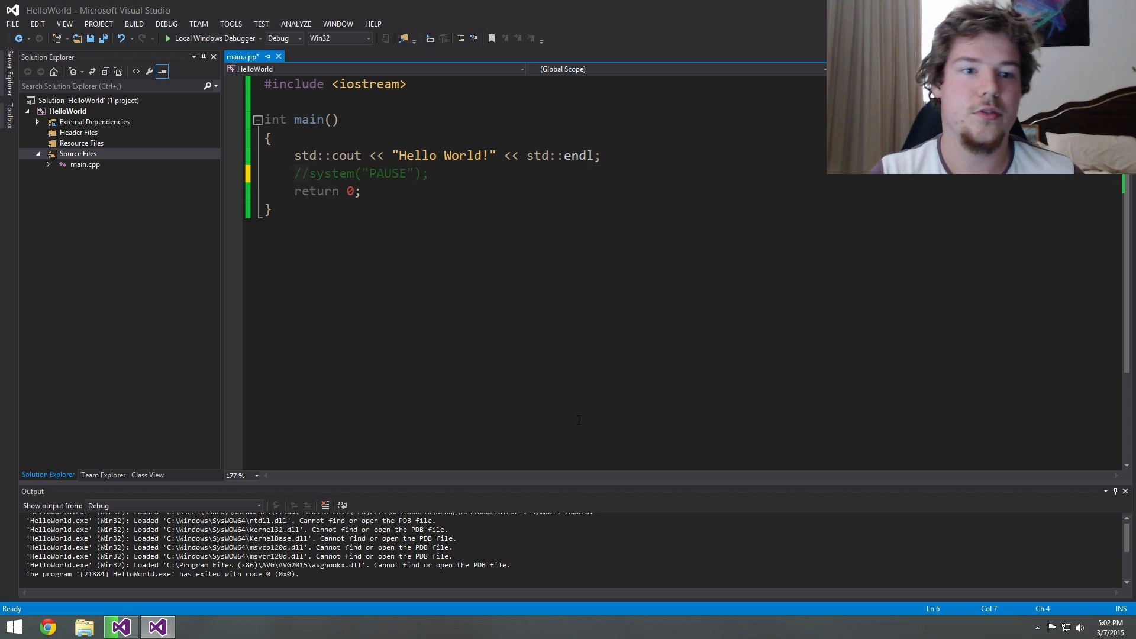
key(Delete)
key(Delete)
key(ctrl+s)
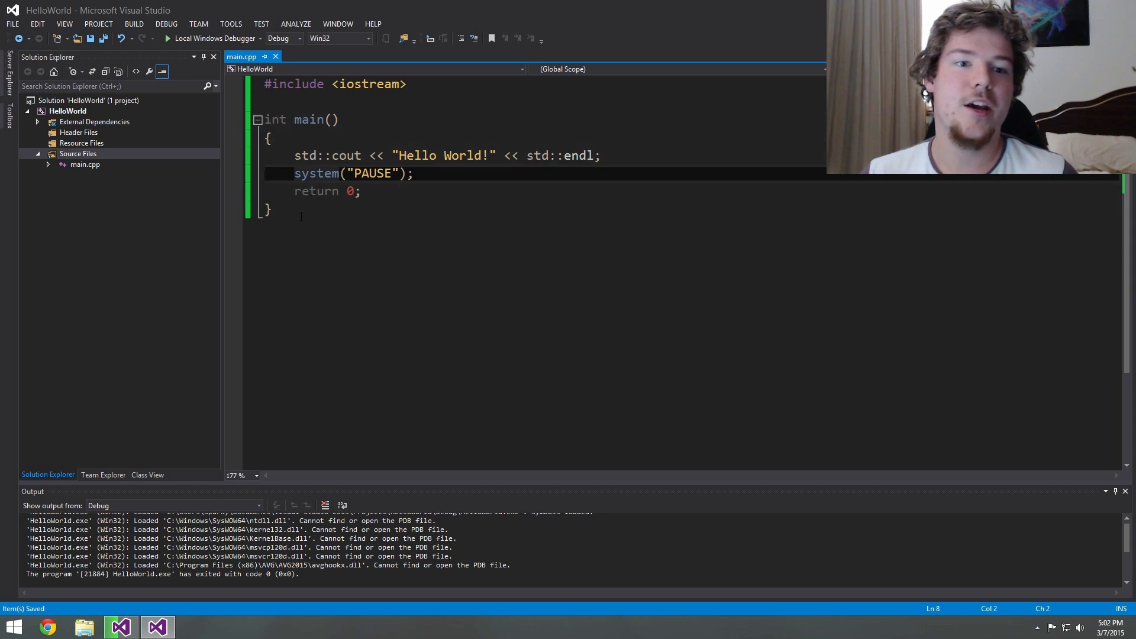
click(454, 209)
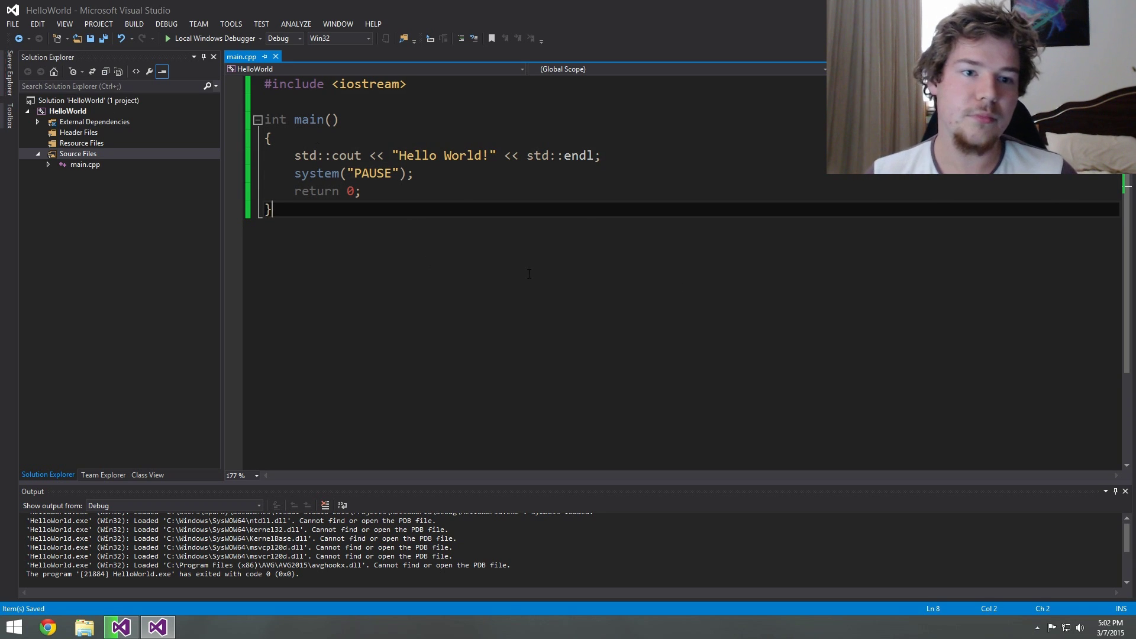
- Add and then remove a temporary comment line in main.cpp
key(ctrl+a)
key(Up)
key(Up)
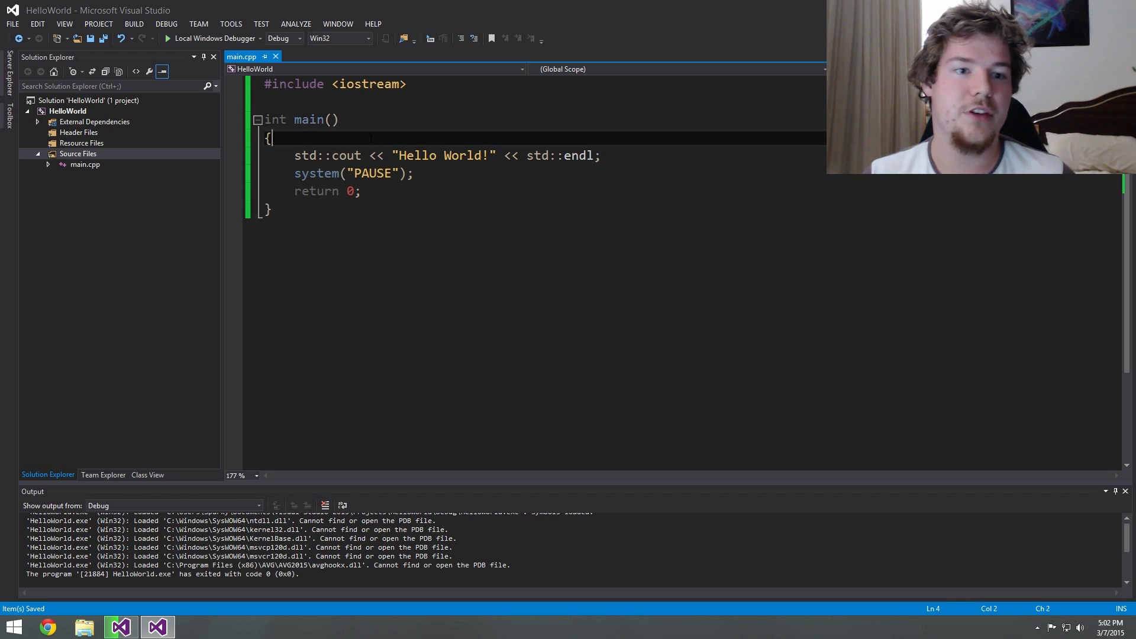
key(Return)
text(/./a)
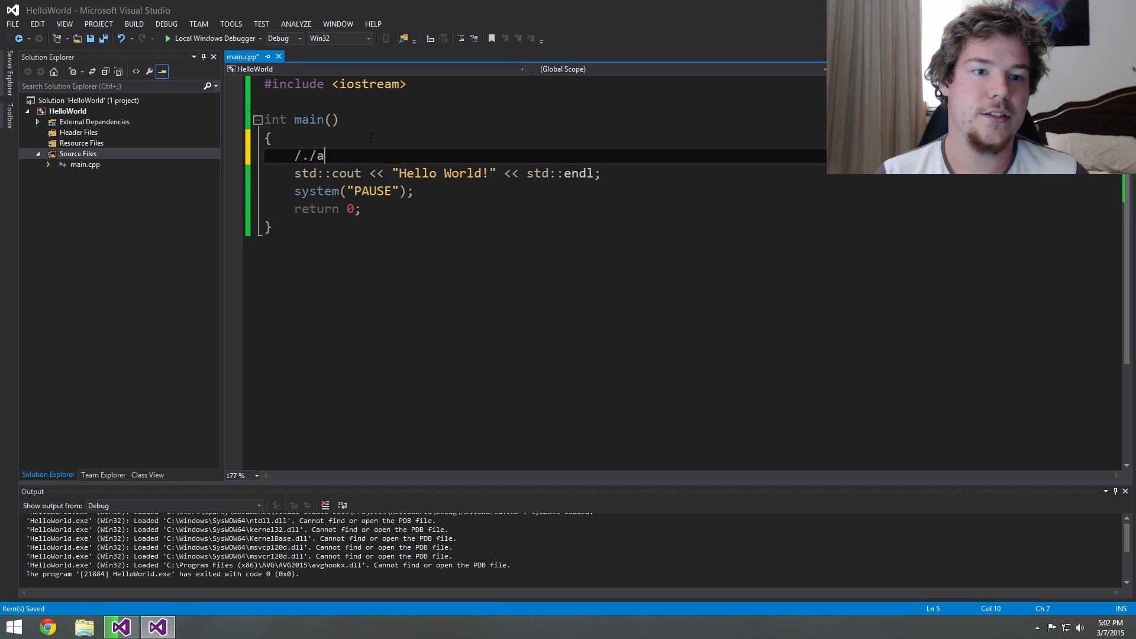
key(BackSpace)
key(BackSpace)
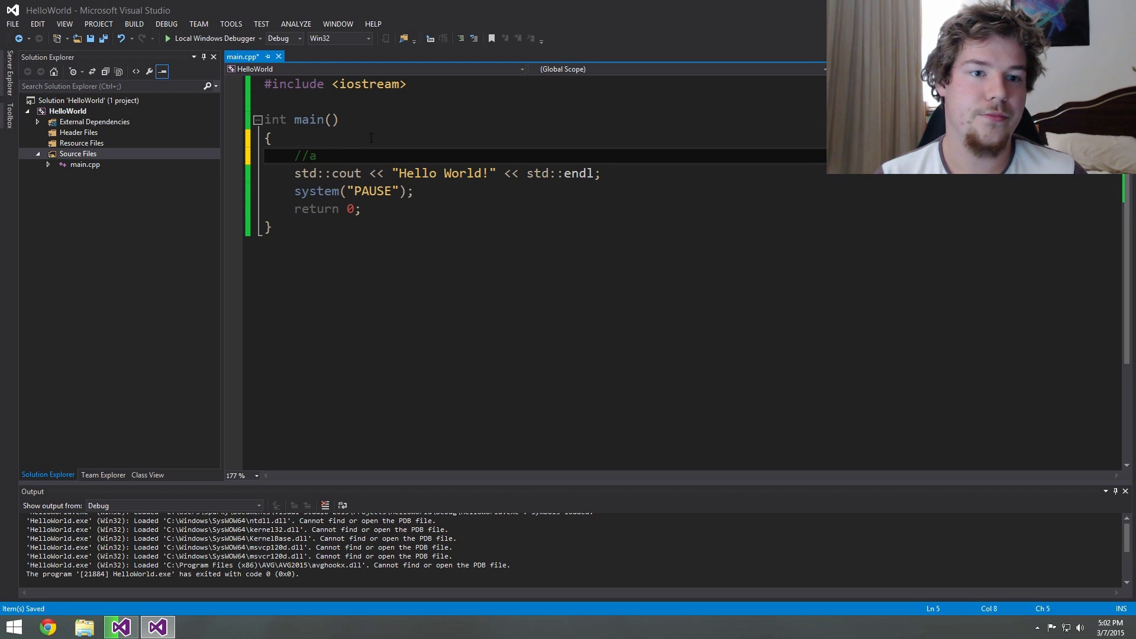
key(BackSpace)
key(BackSpace)
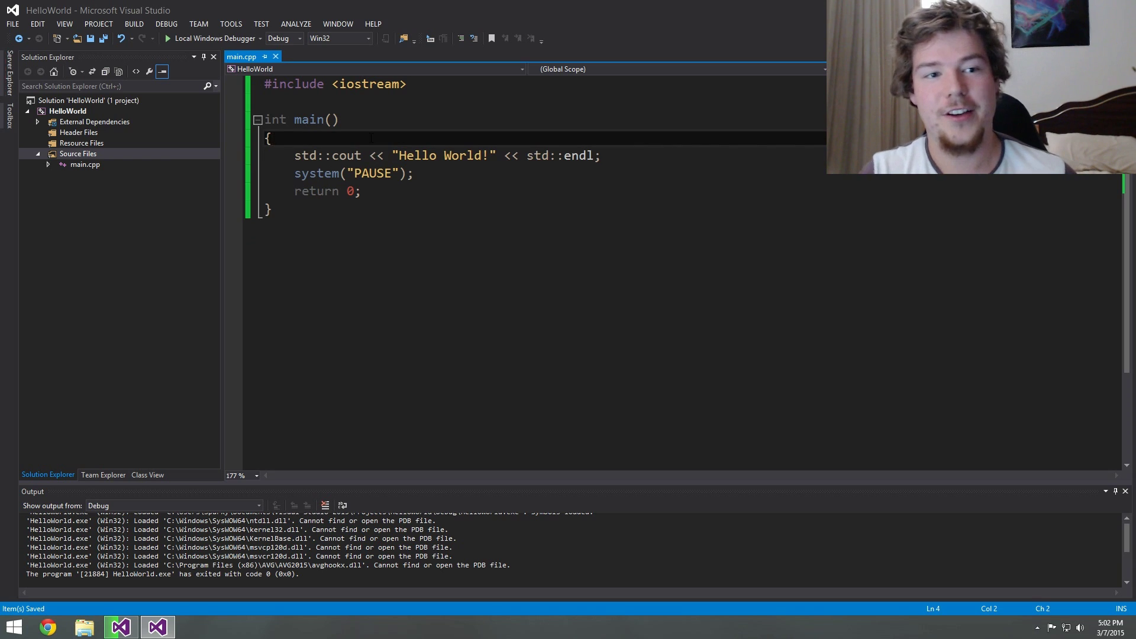
- Dock the Output panel beneath the code editor
click(411, 213)
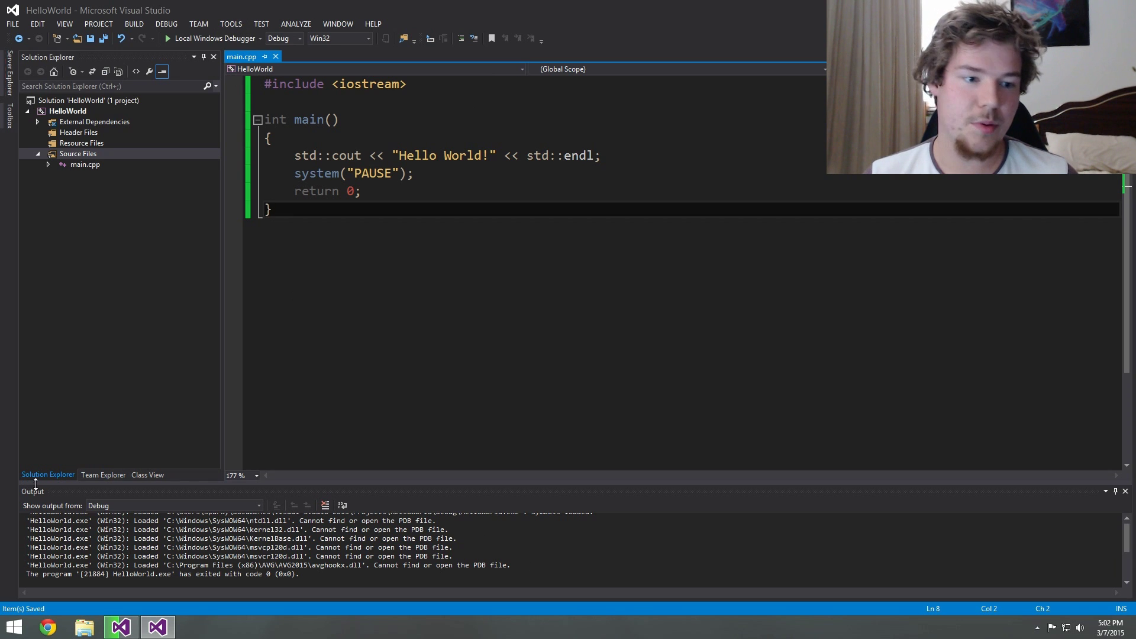
drag(33, 492, 678, 364)
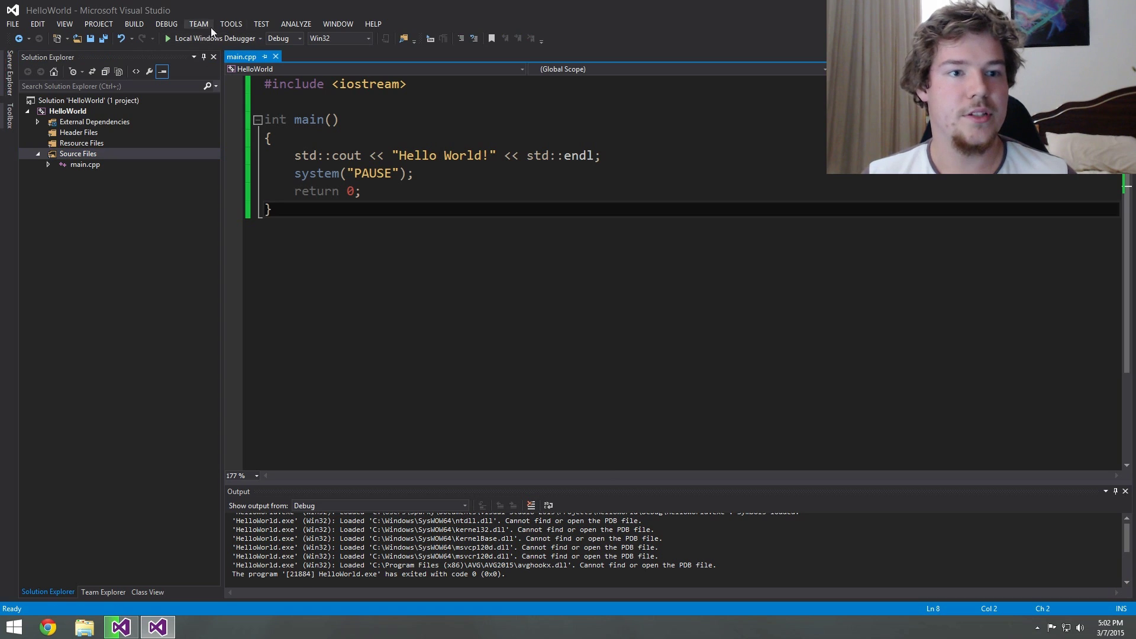
click(261, 23)
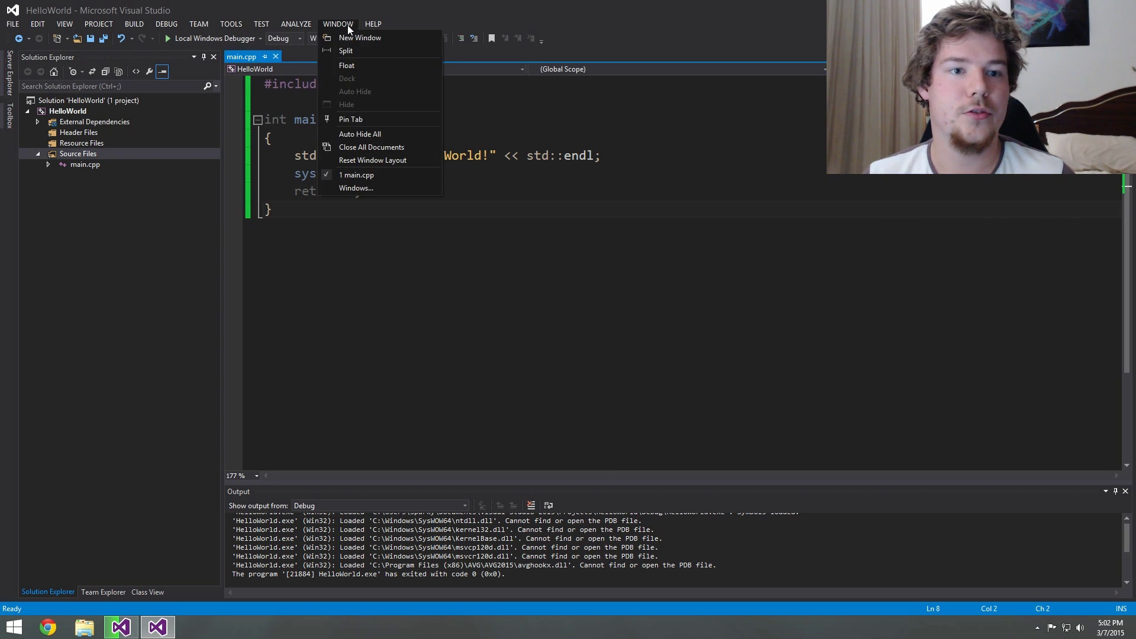
- Start a settings export, excluding Source Control - Git, Team Foundation Server and Web Projects
click(200, 24)
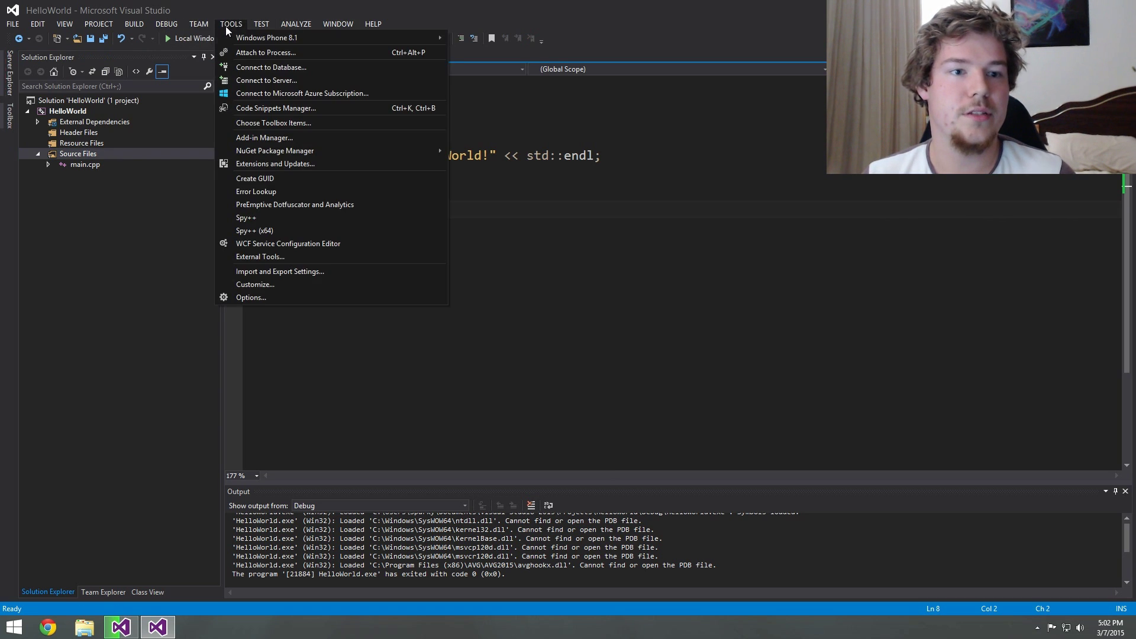
click(320, 273)
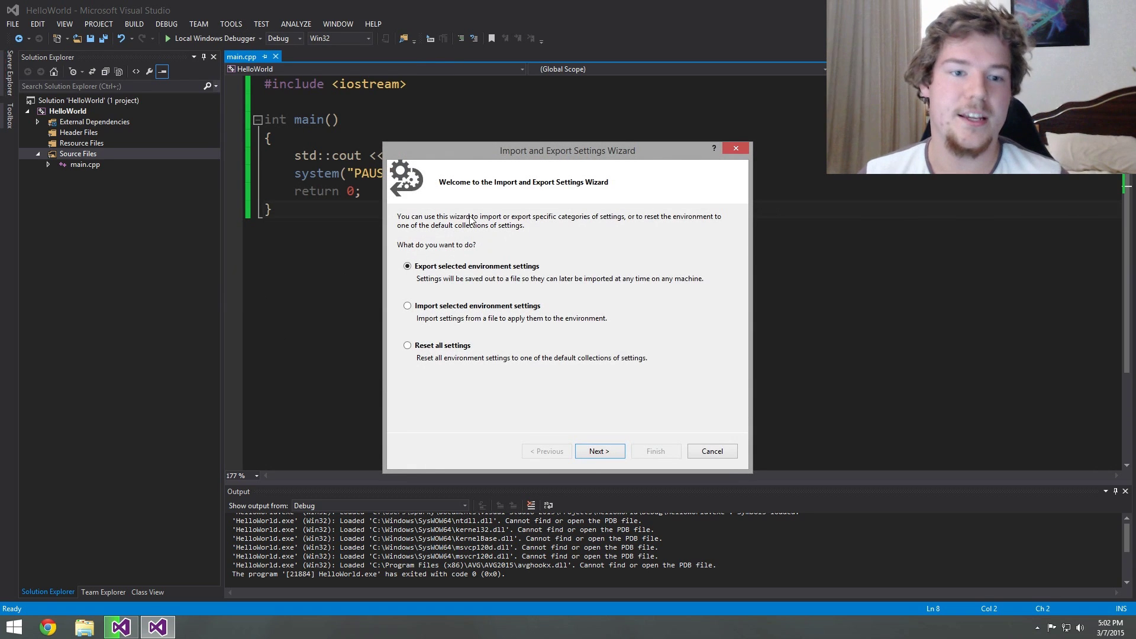
click(599, 451)
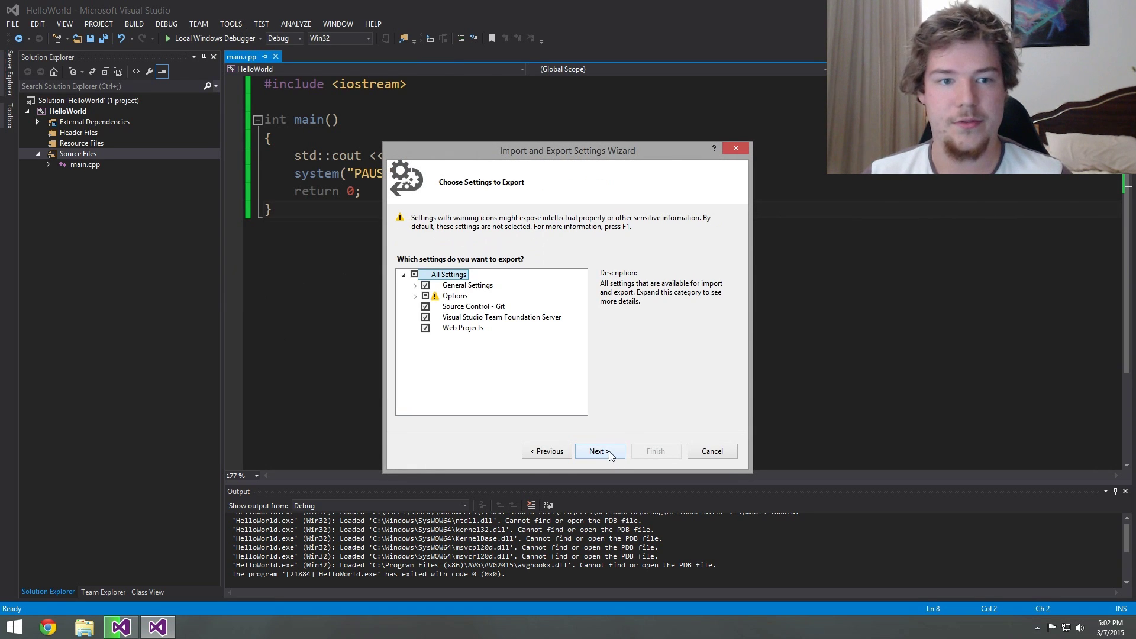
click(425, 307)
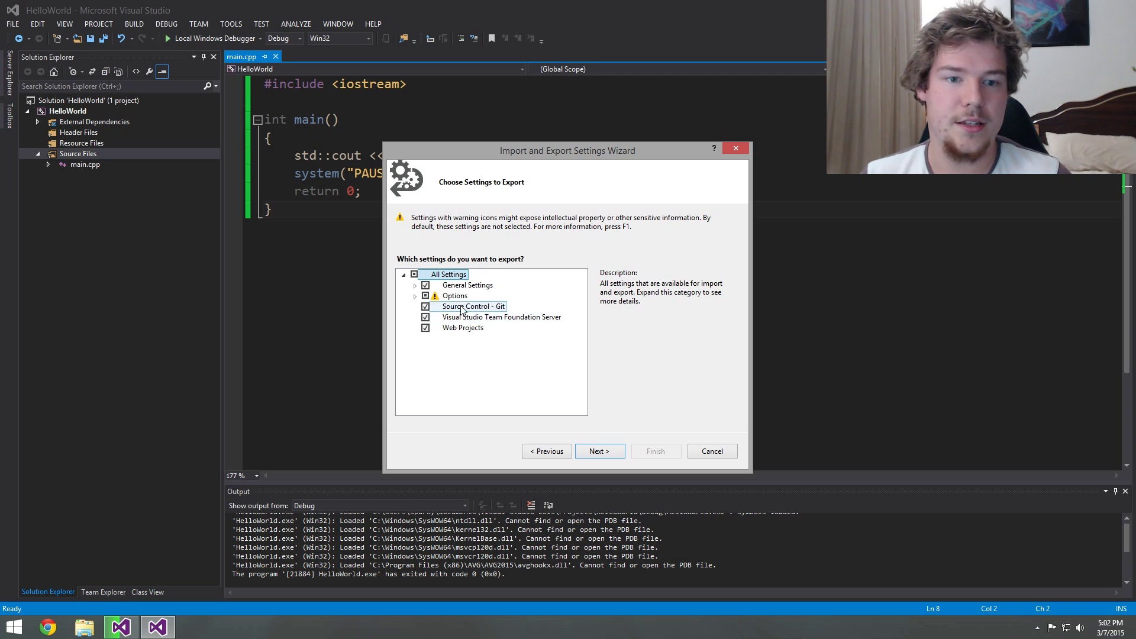
click(457, 328)
click(425, 317)
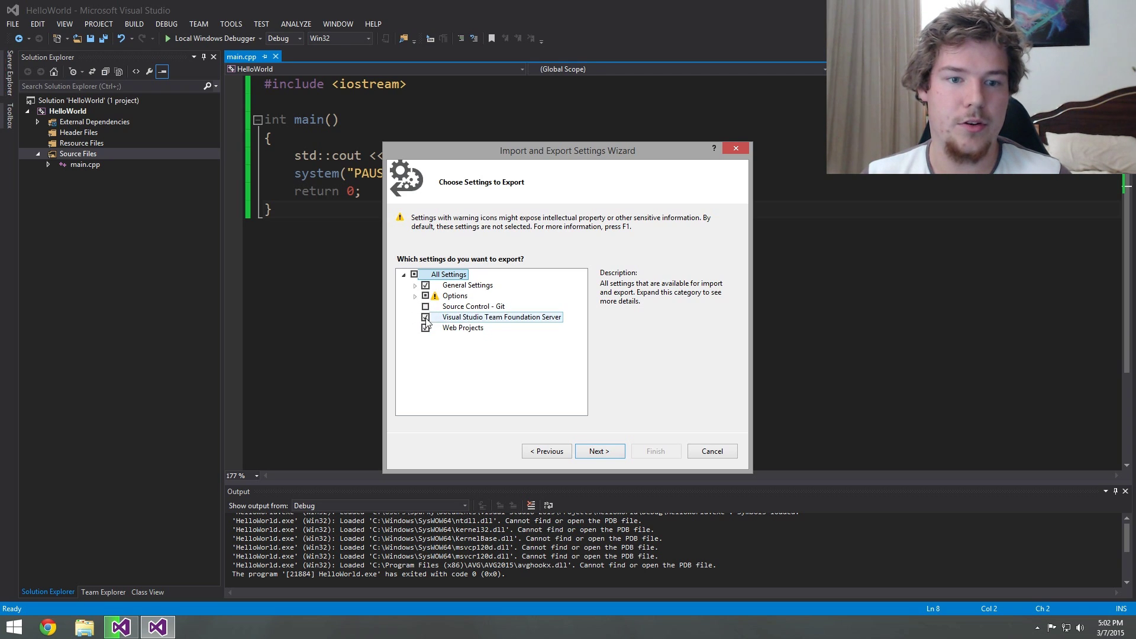
- Review the General Settings and Options categories, including Text Editor, in the export tree
click(415, 286)
click(414, 277)
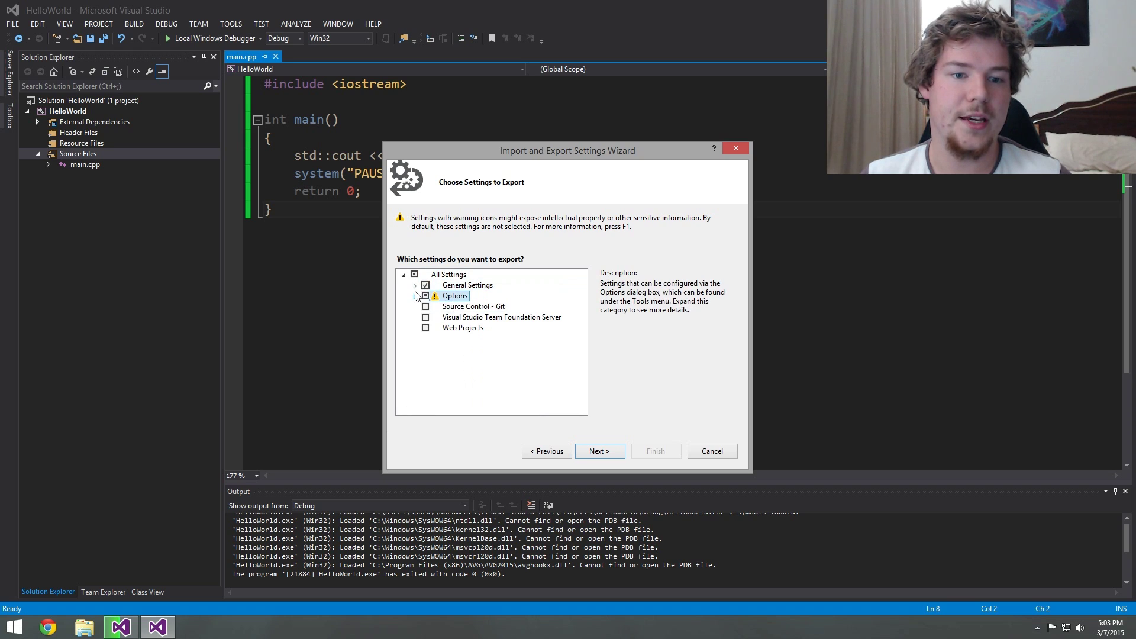
click(427, 295)
click(466, 338)
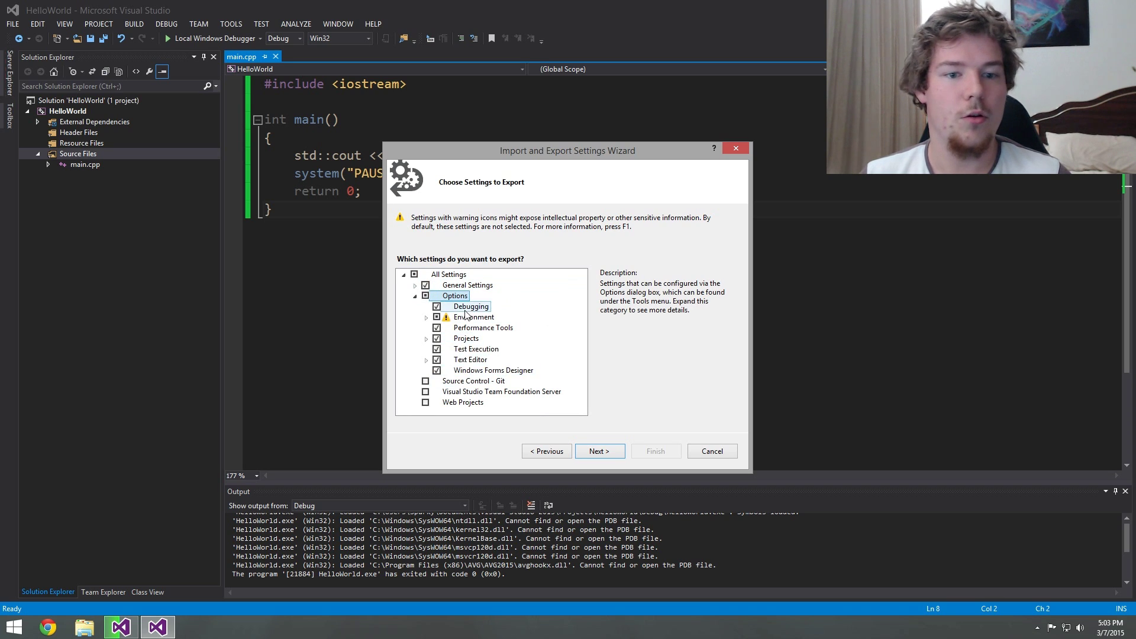
click(426, 359)
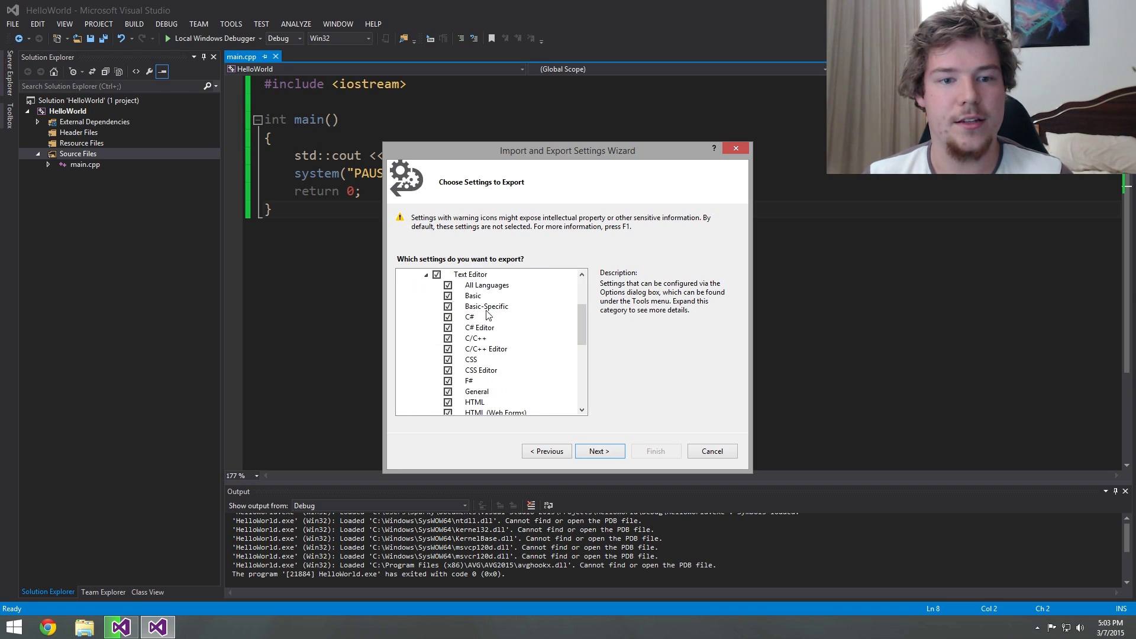
scroll(582, 321, up, 3)
click(432, 367)
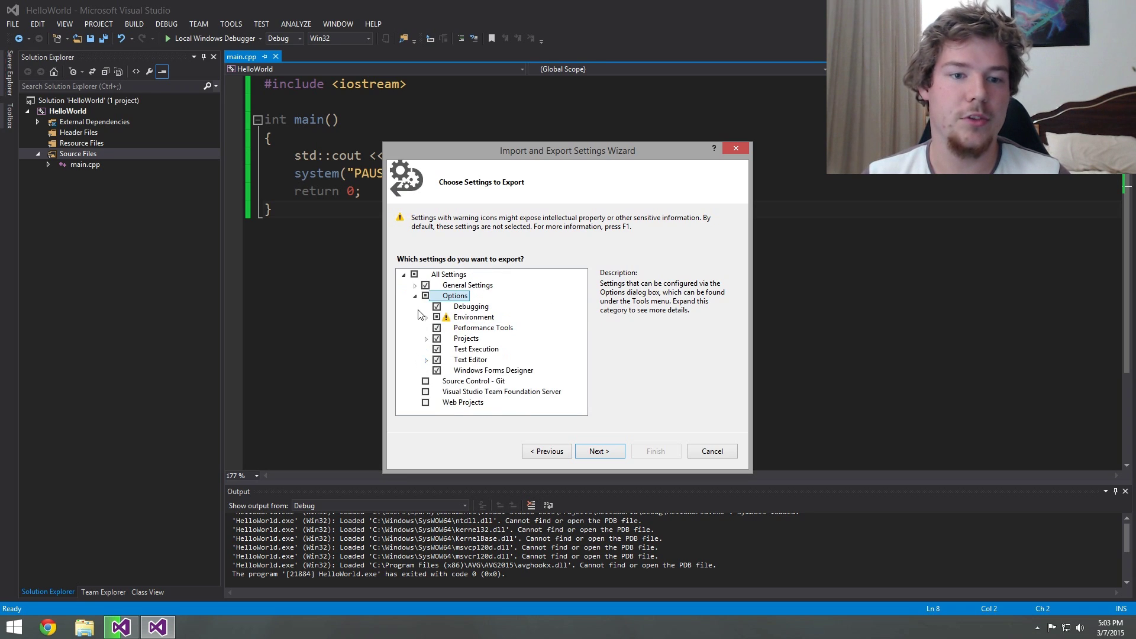
click(425, 296)
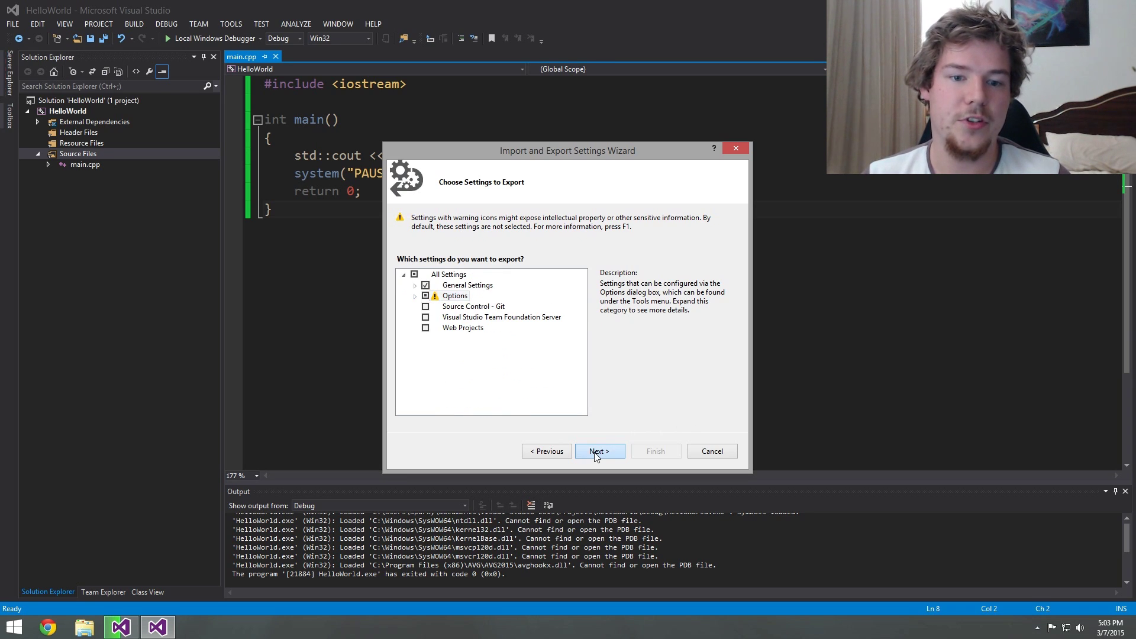
- Export the settings as ChernoVS.vssettings and close the wizard
click(599, 451)
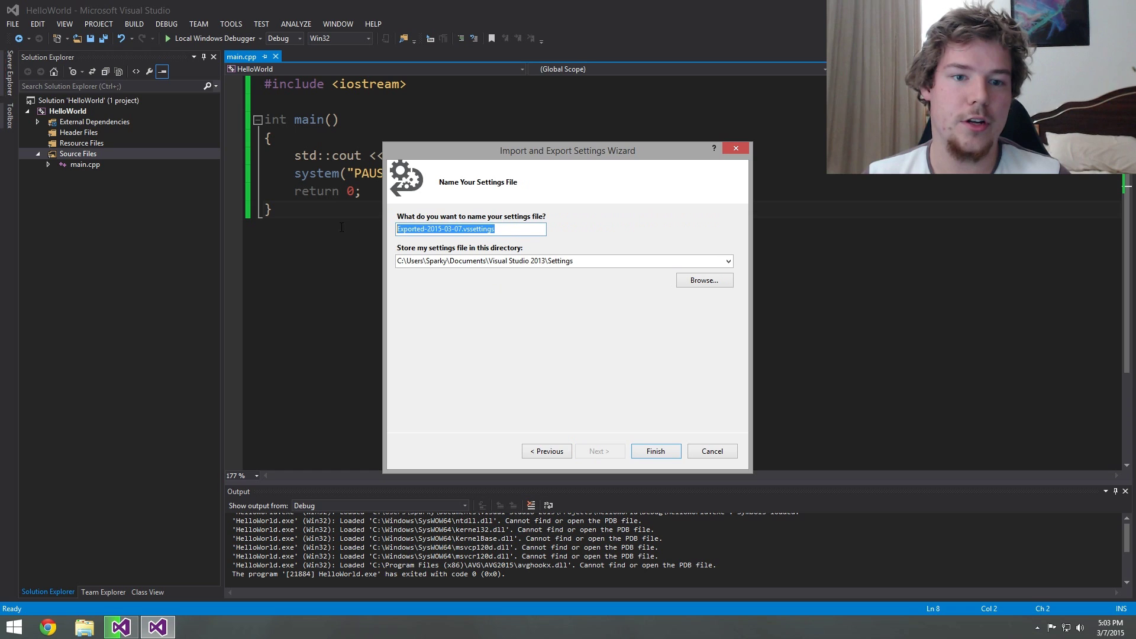
text(ChernoVS)
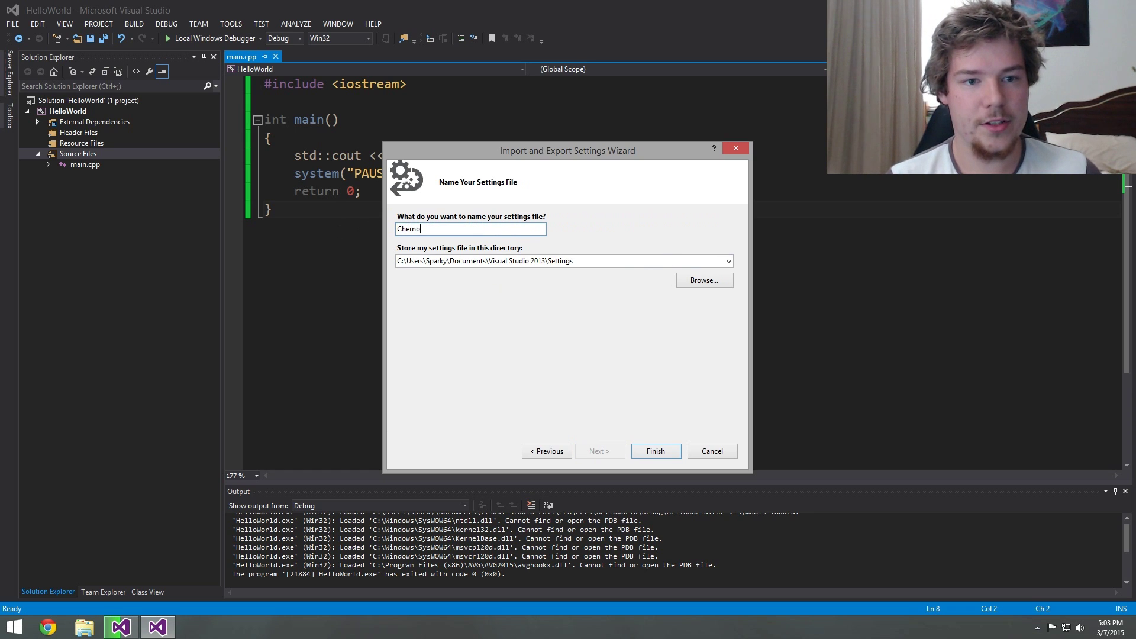
click(655, 451)
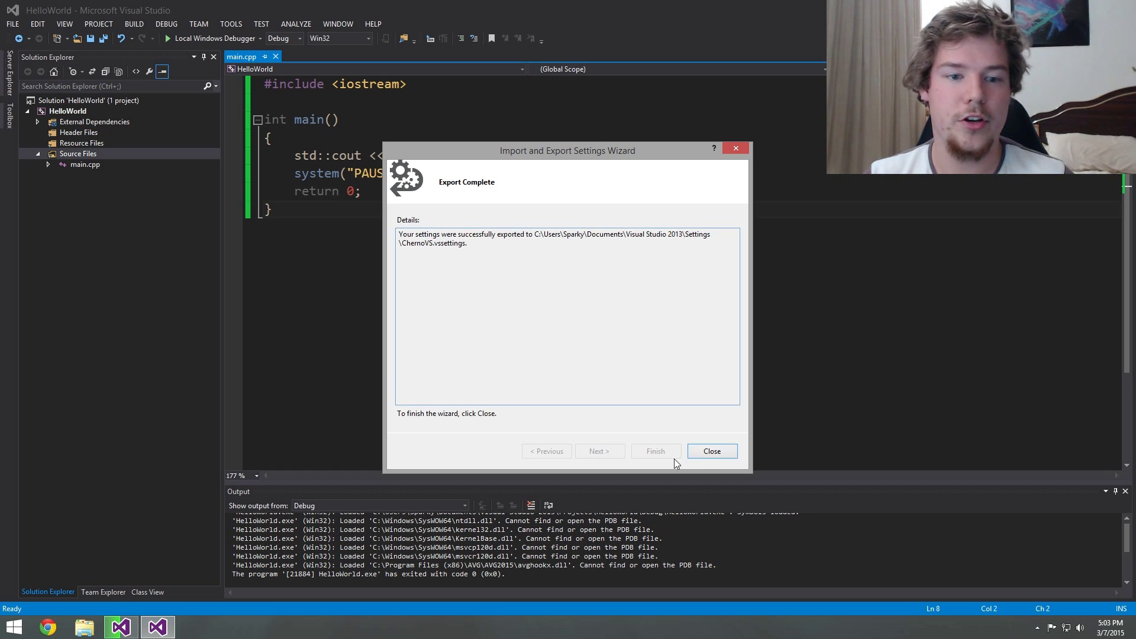
click(711, 451)
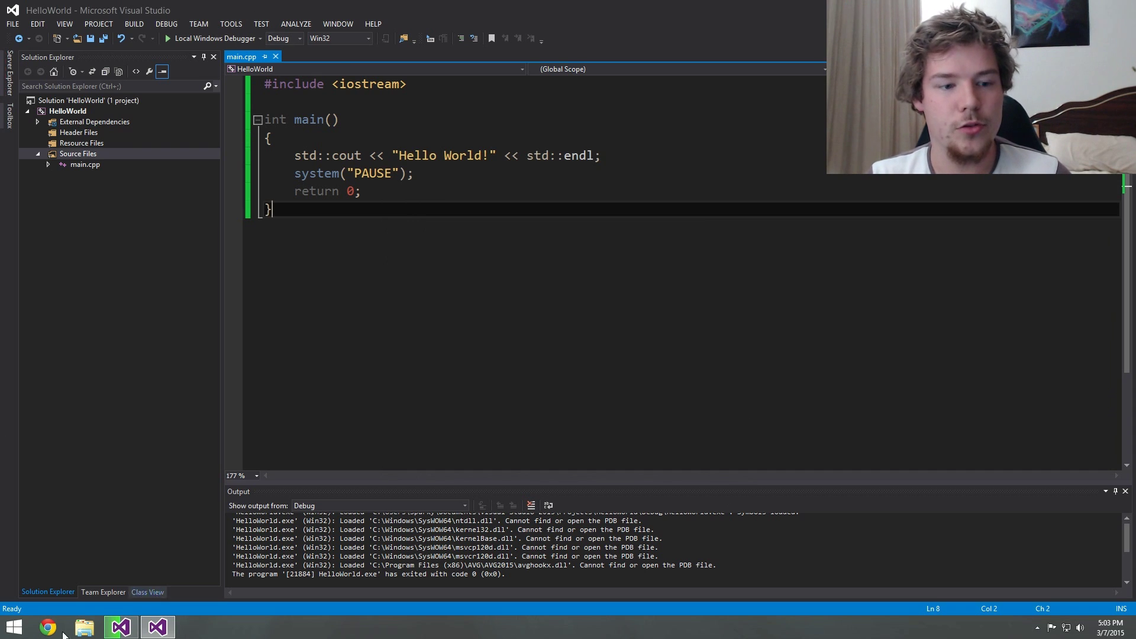
- Locate ChernoVS in Documents\Visual Studio 2013\Settings, then return to Visual Studio
click(15, 627)
click(191, 393)
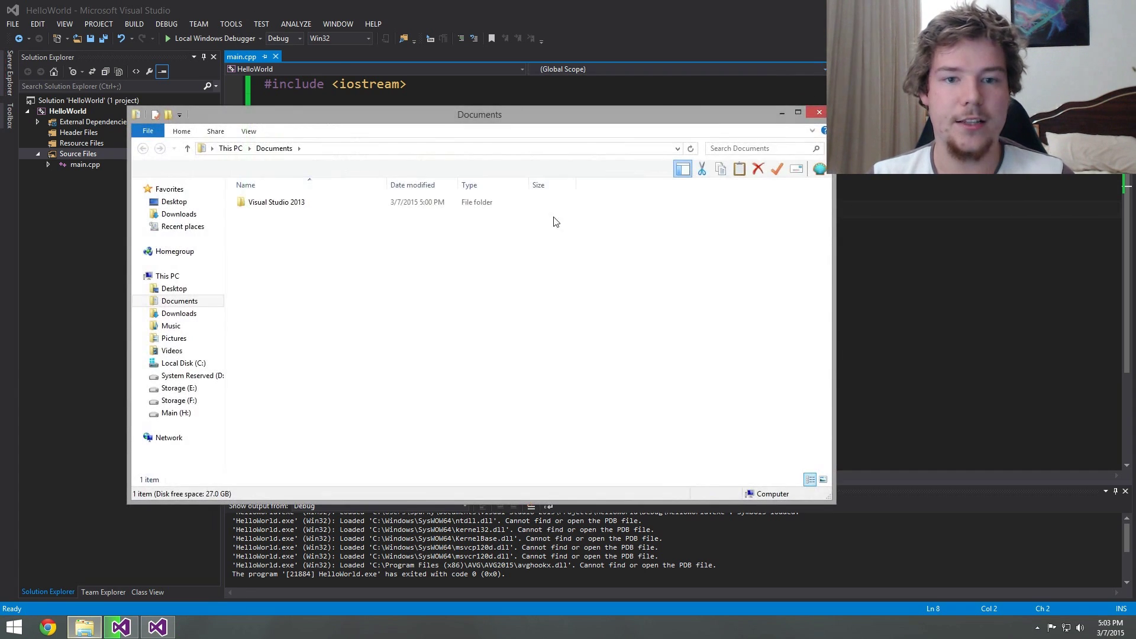
double_click(276, 203)
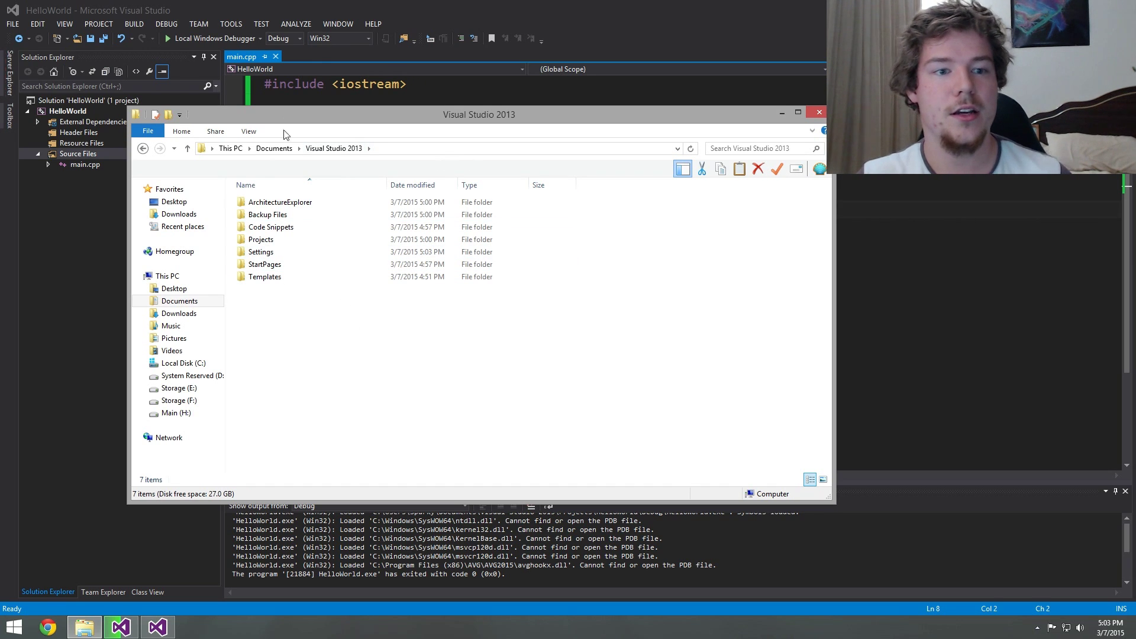
click(274, 149)
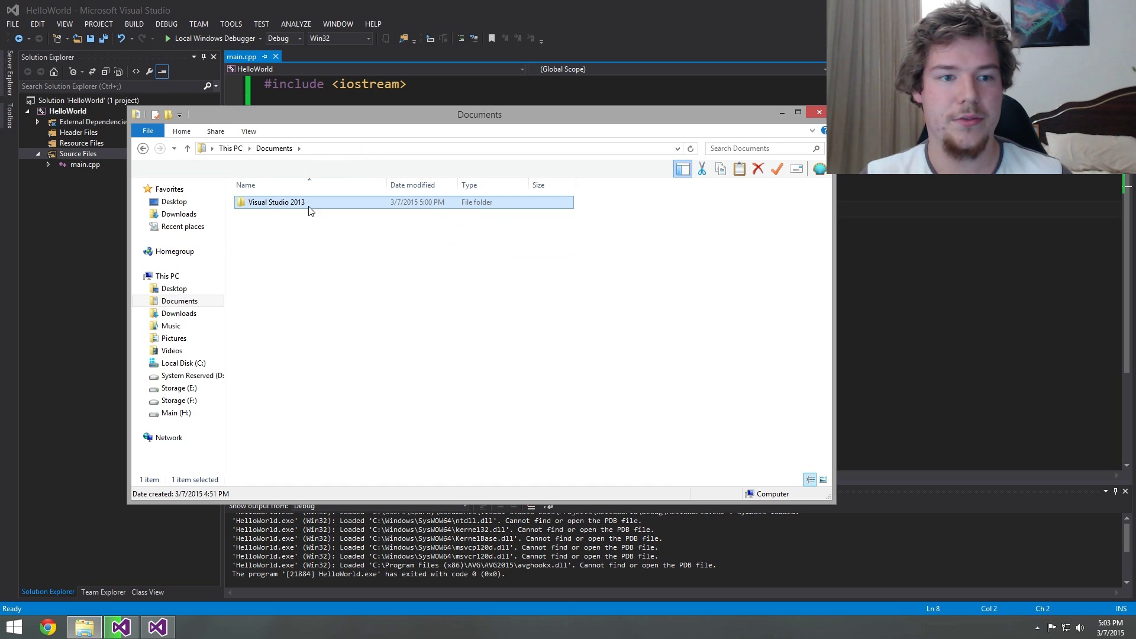
double_click(311, 204)
double_click(261, 250)
click(263, 202)
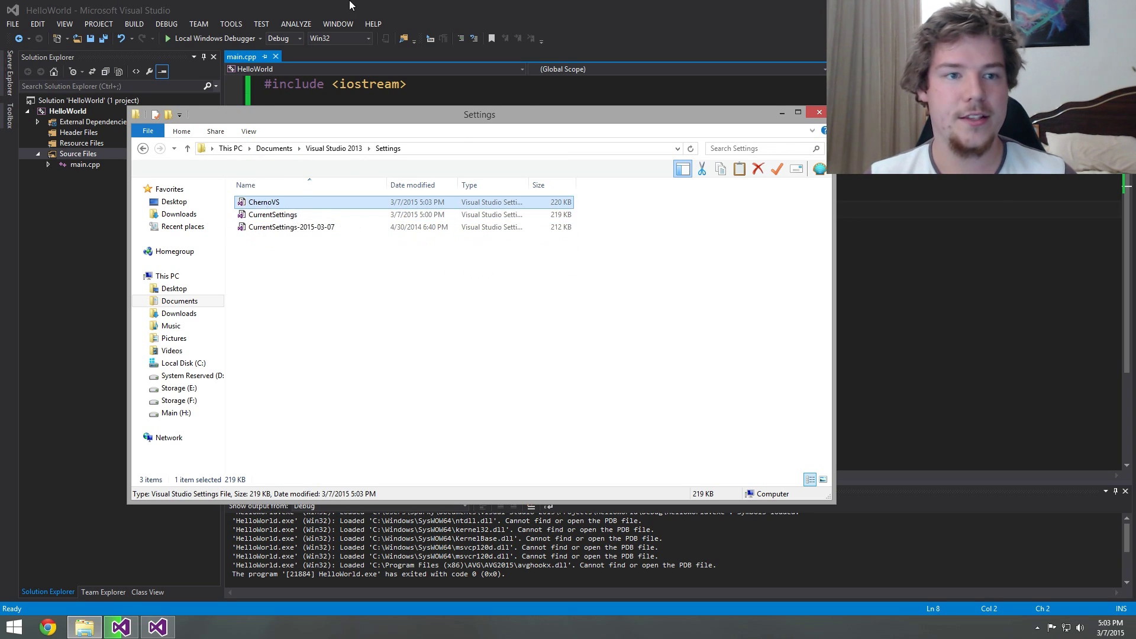
click(577, 416)
- Reset all environment settings to the General collection without saving the current settings
click(231, 24)
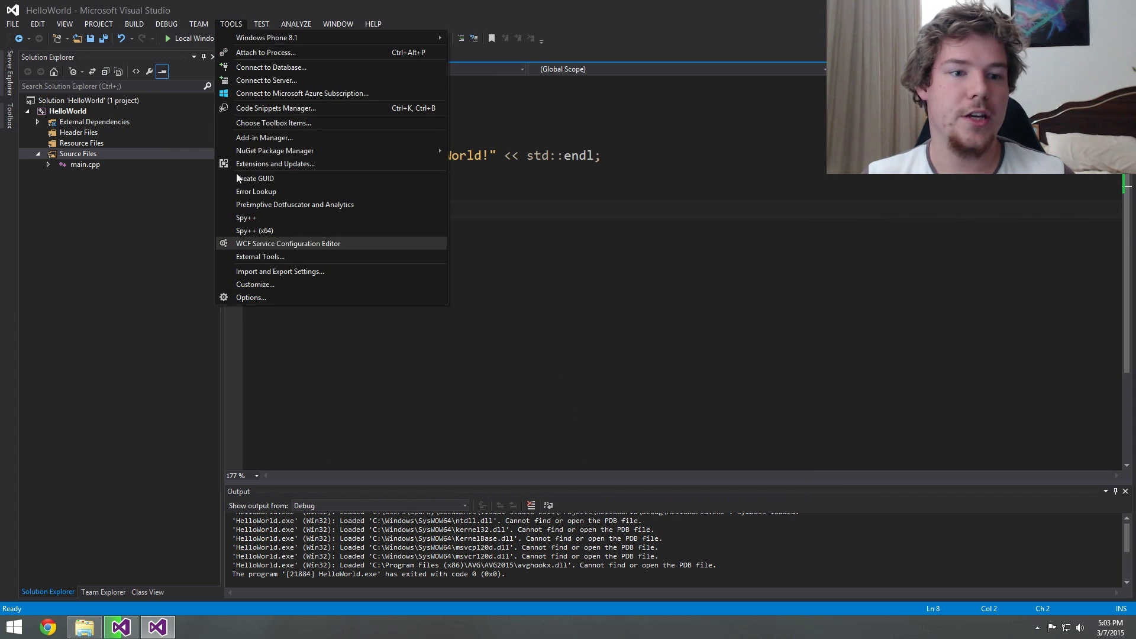
click(338, 257)
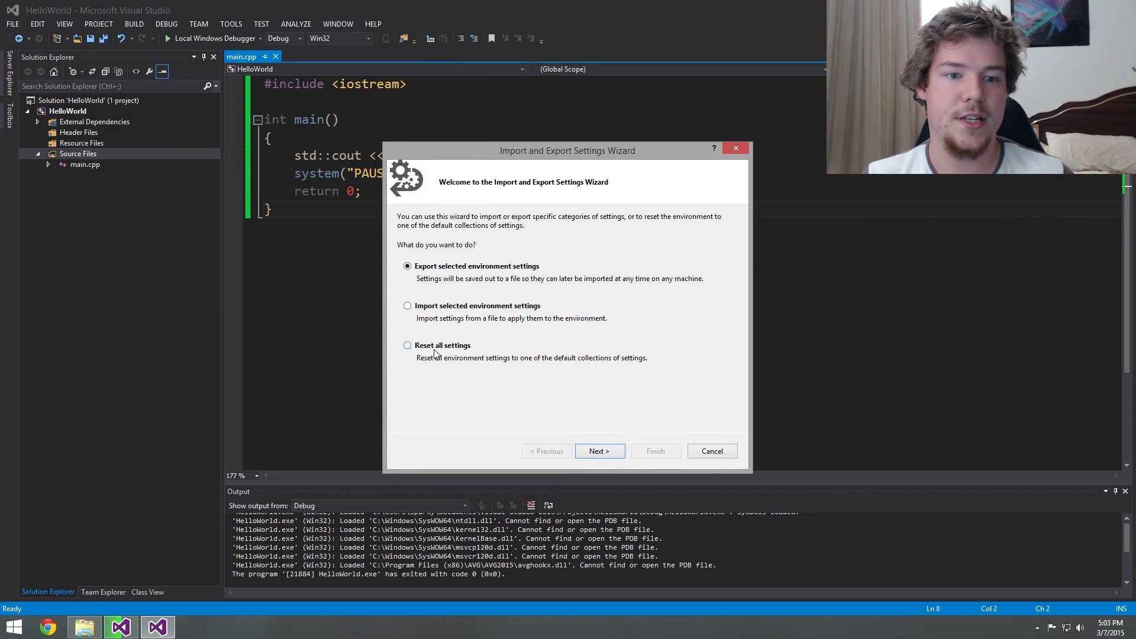
click(407, 345)
click(599, 451)
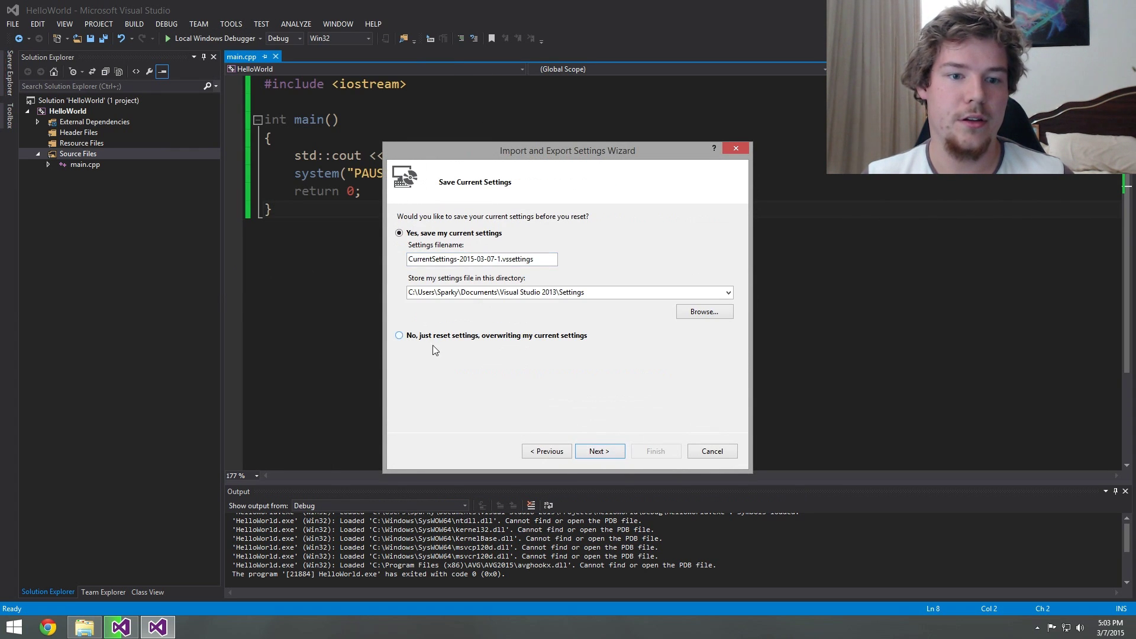
click(435, 335)
click(599, 452)
click(655, 451)
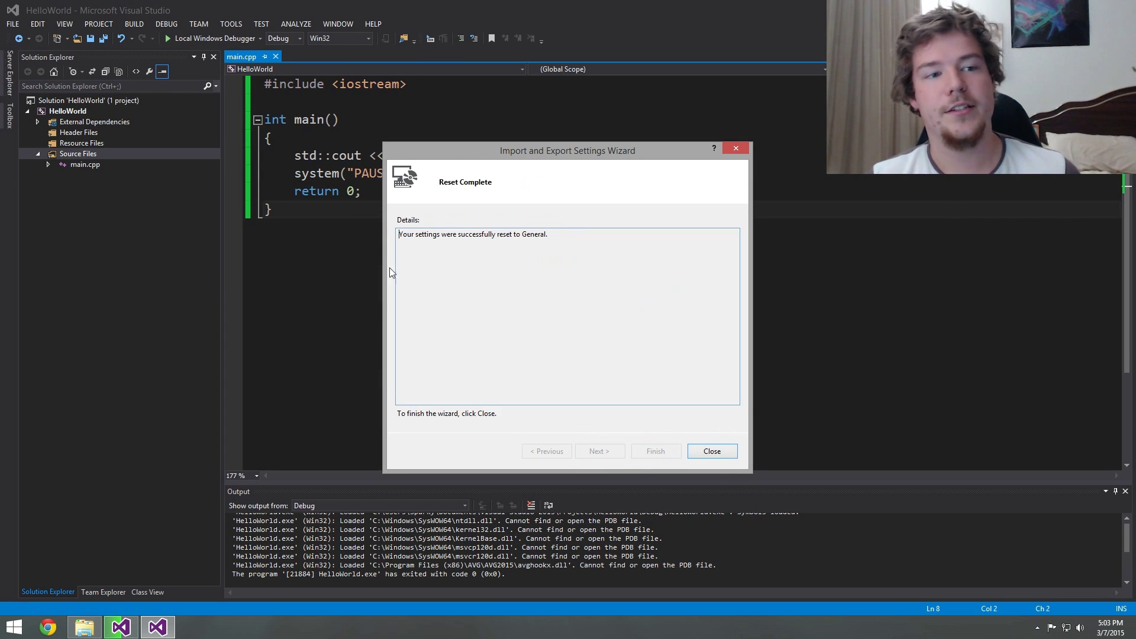
click(713, 452)
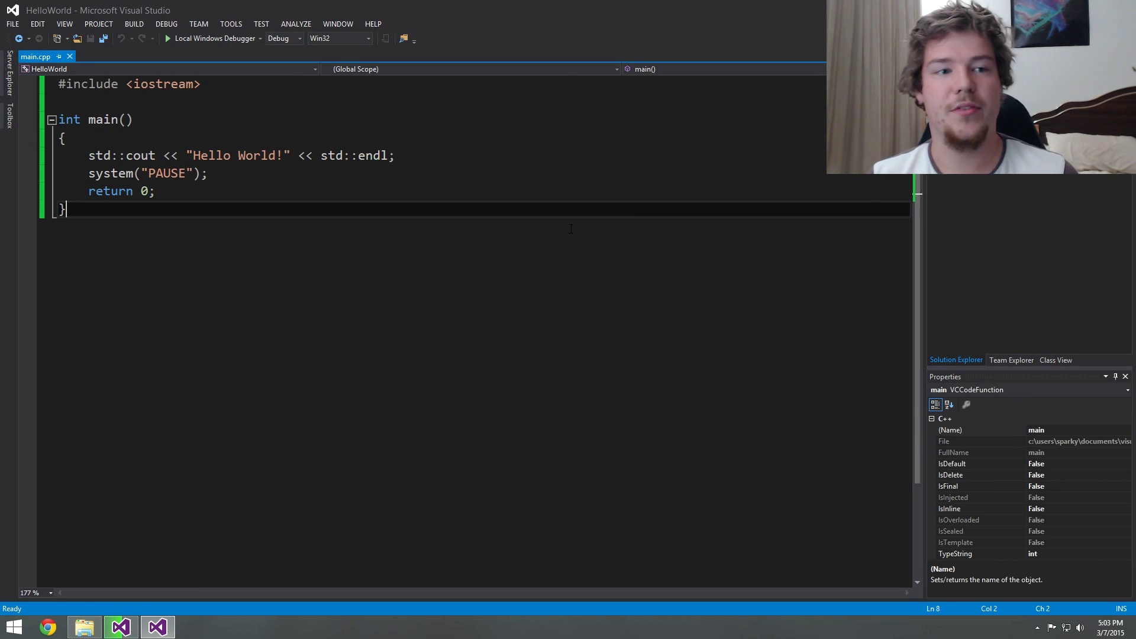
- Begin a settings import, choosing not to save the current settings first
click(261, 25)
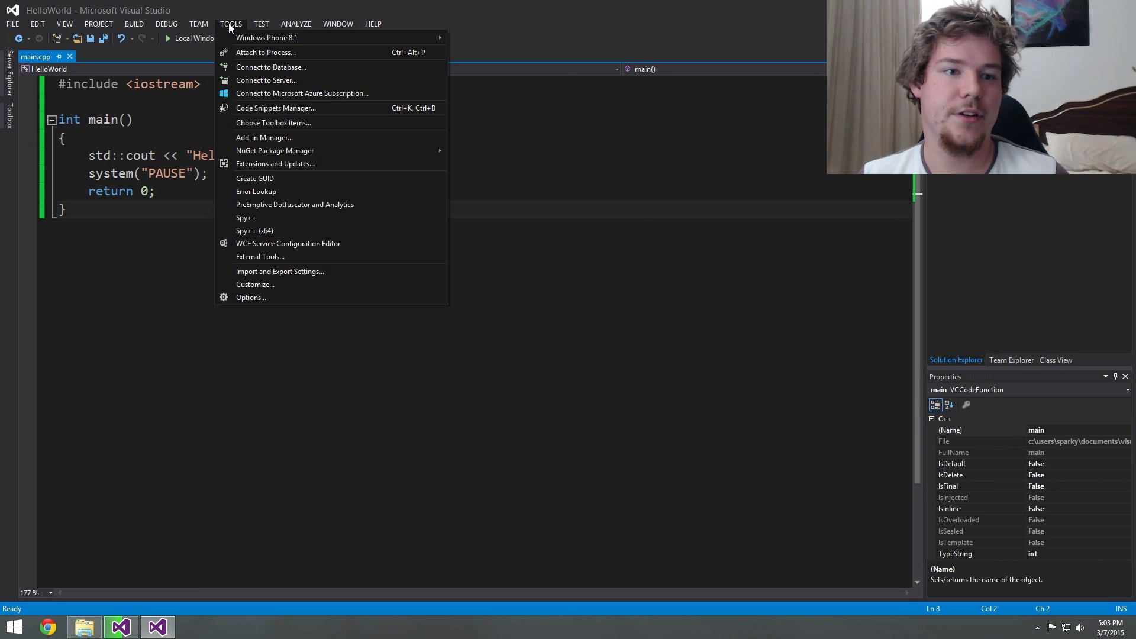
click(262, 289)
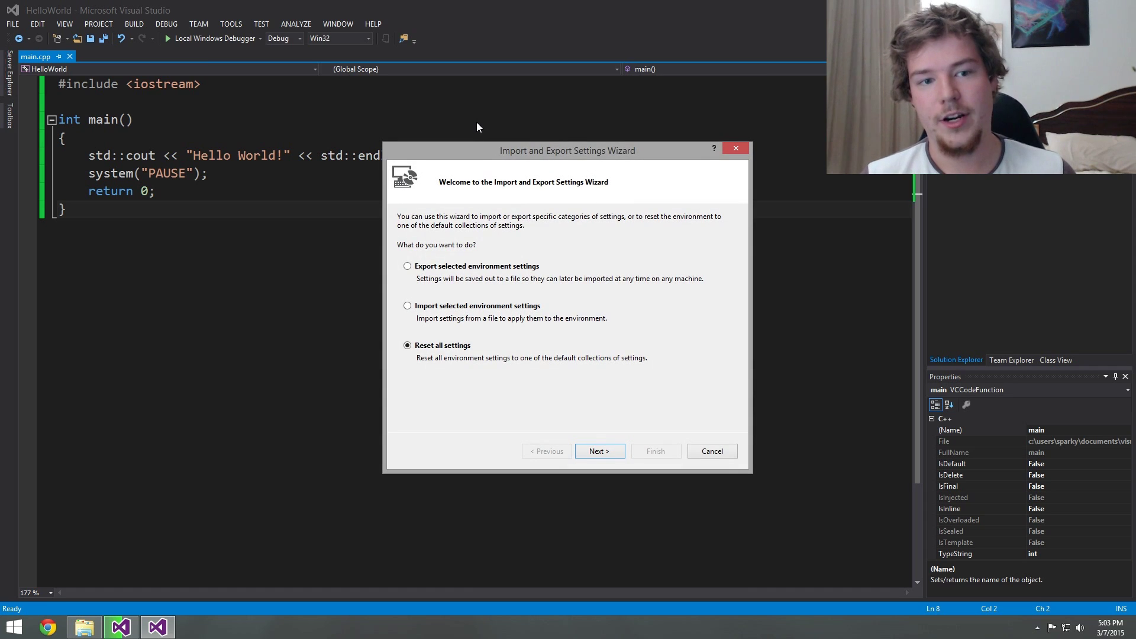
click(438, 307)
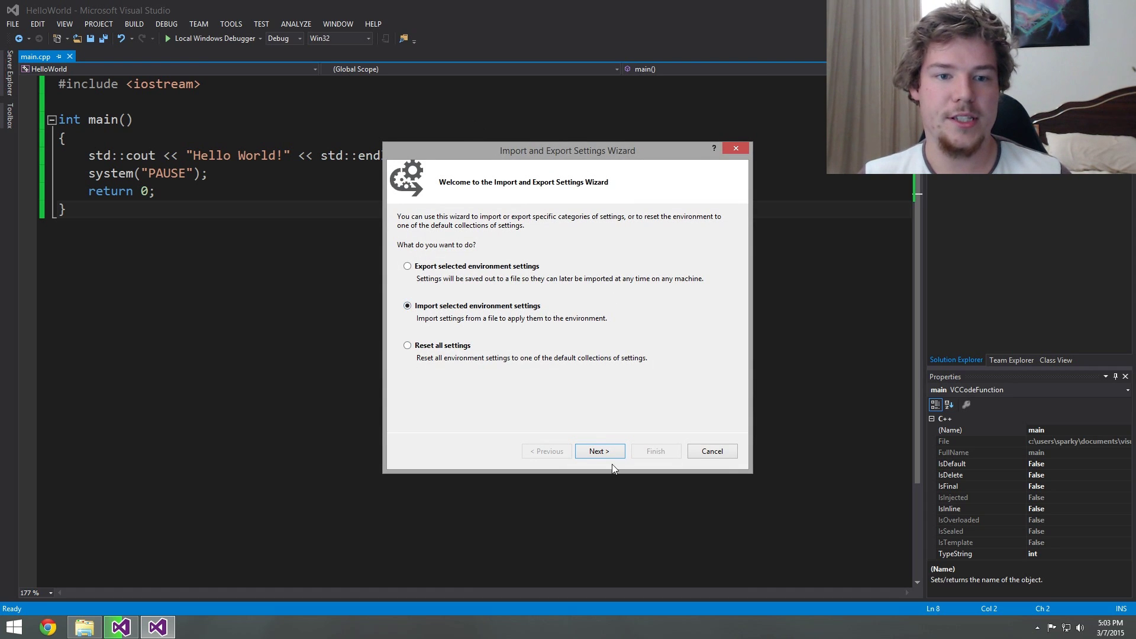
click(599, 452)
click(425, 339)
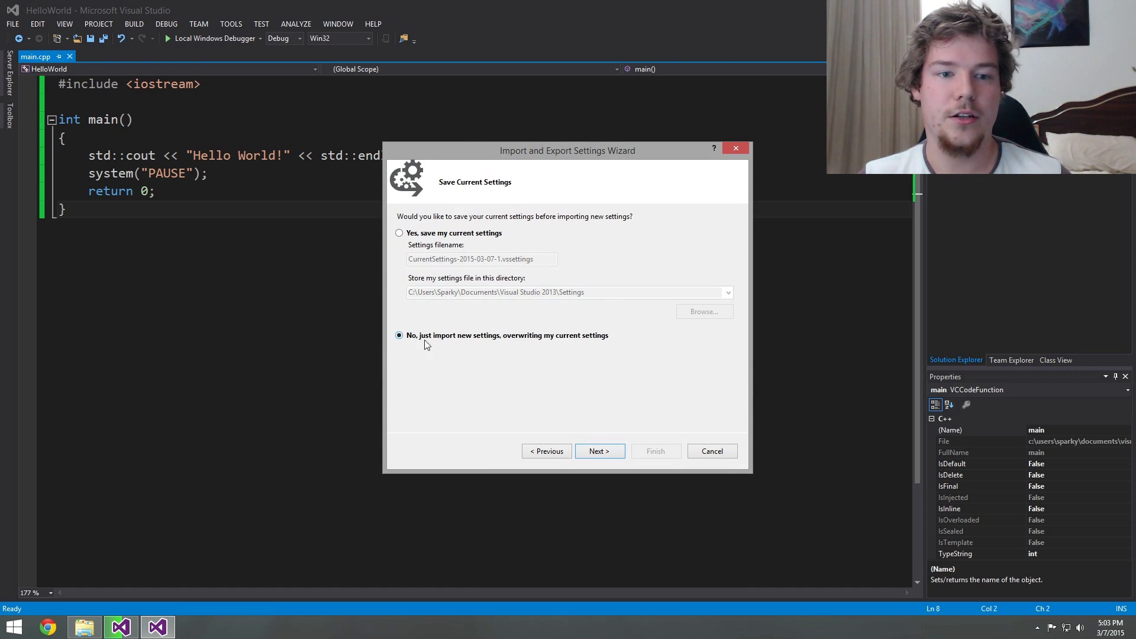
click(457, 235)
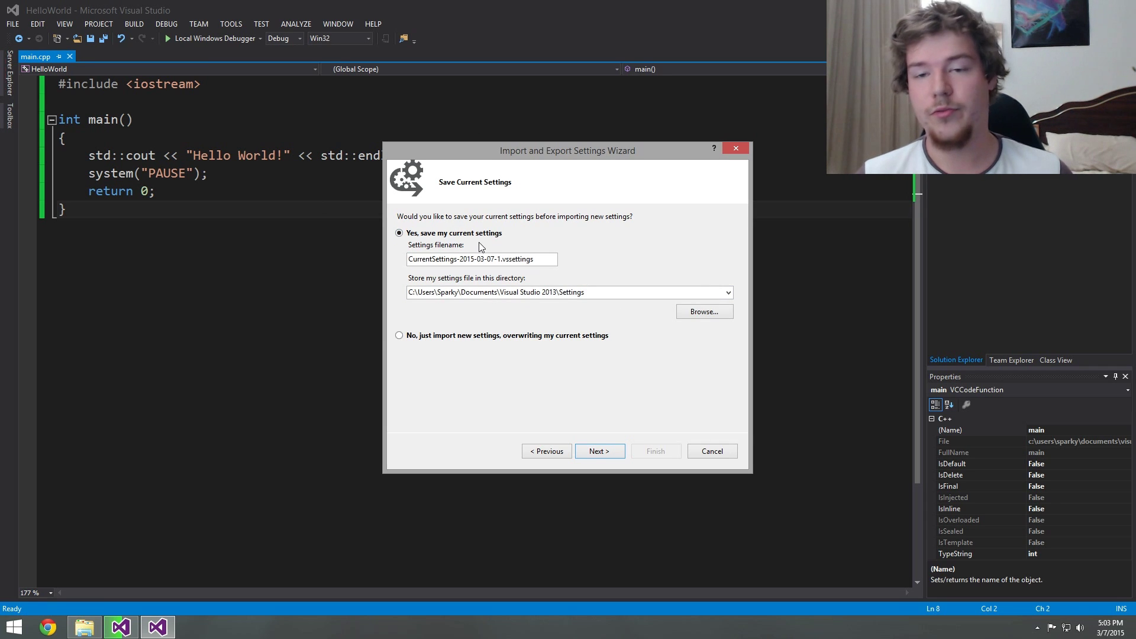
click(397, 336)
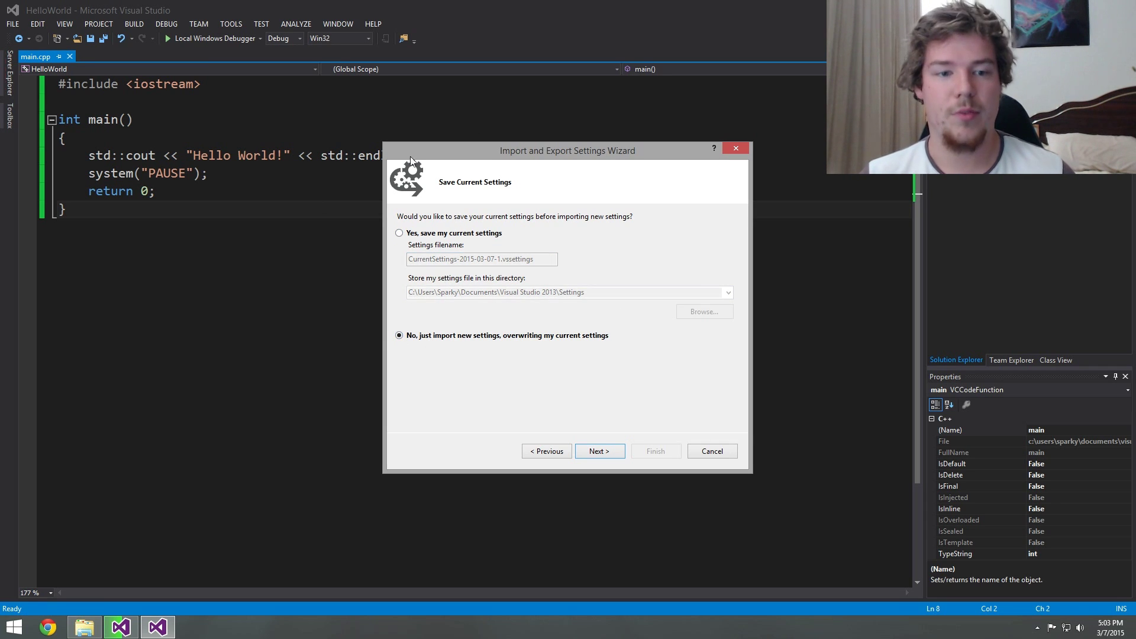
click(604, 454)
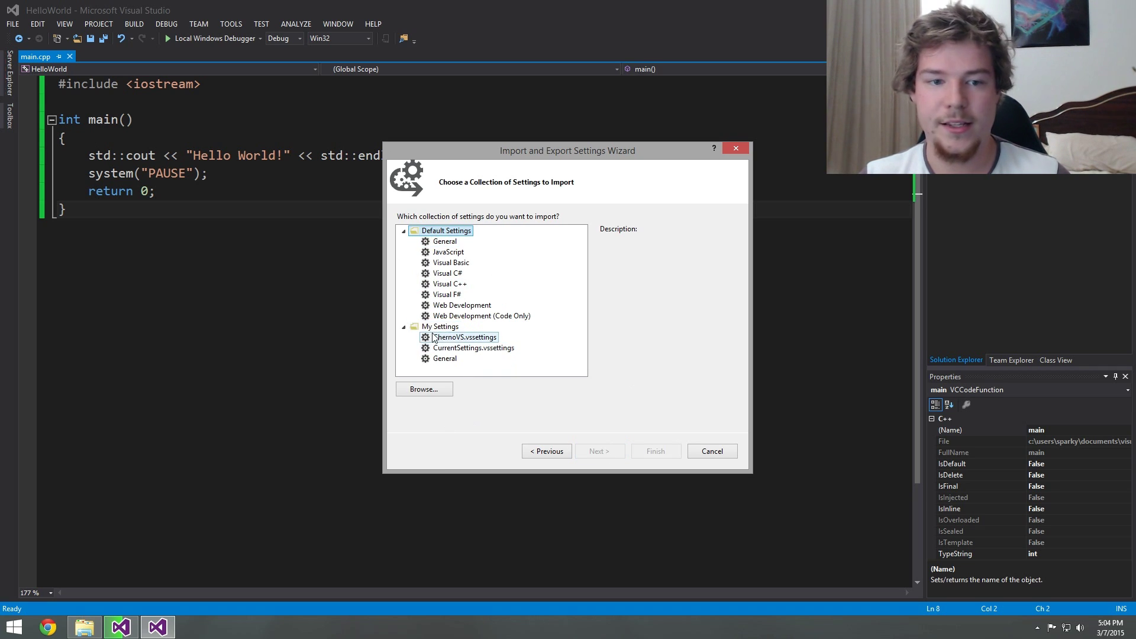
- Import the ChernoVS.vssettings collection from My Settings over the current settings
click(460, 338)
click(598, 451)
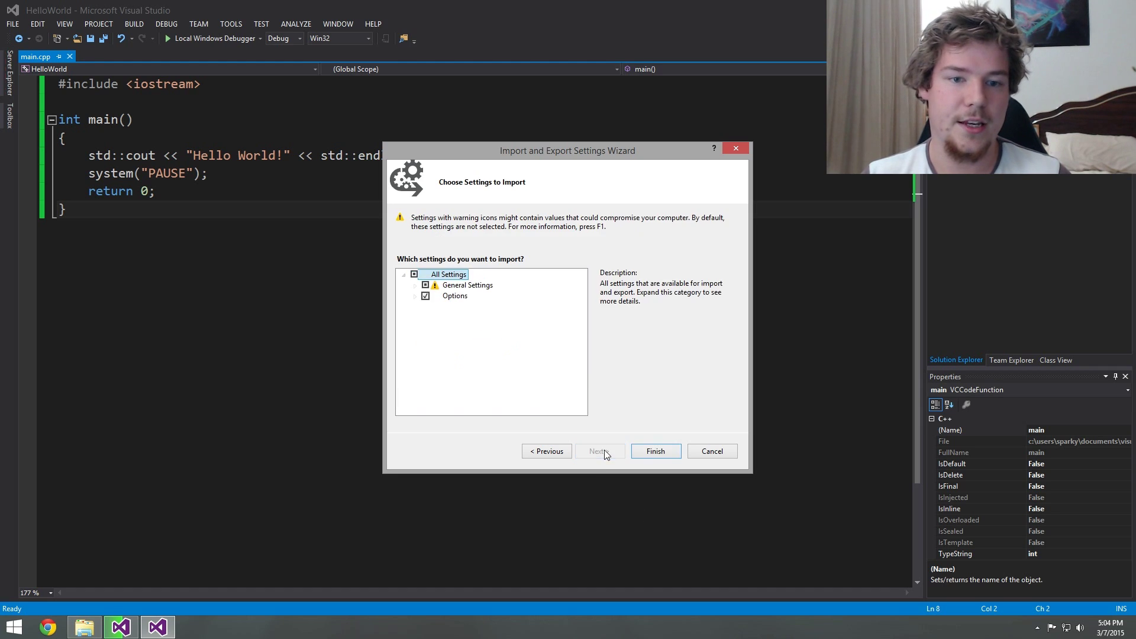
click(655, 450)
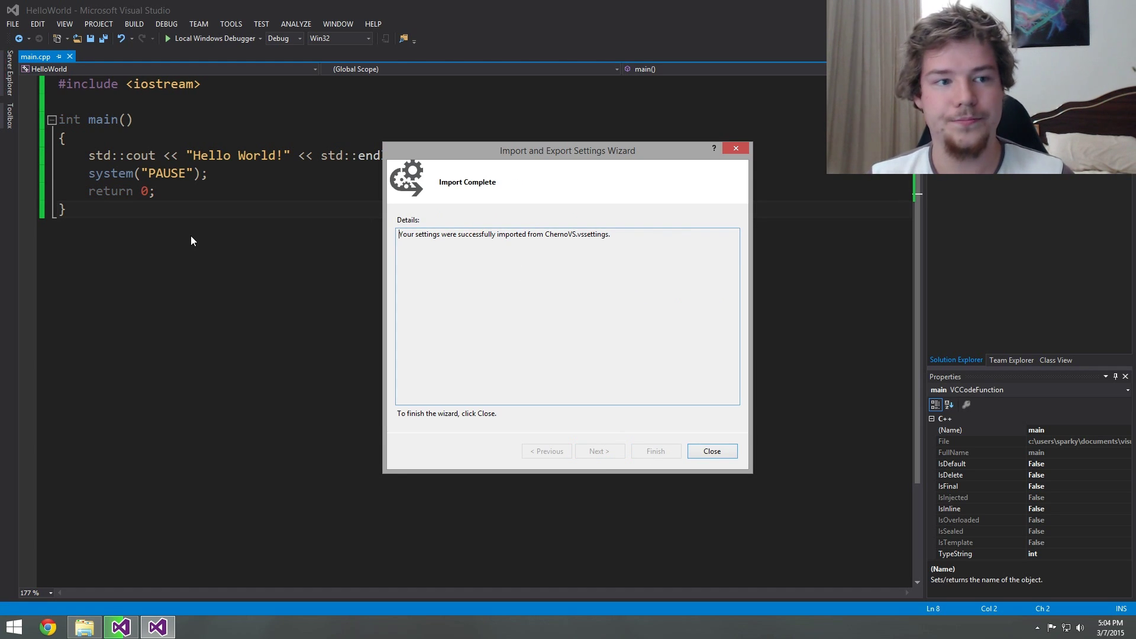
click(712, 450)
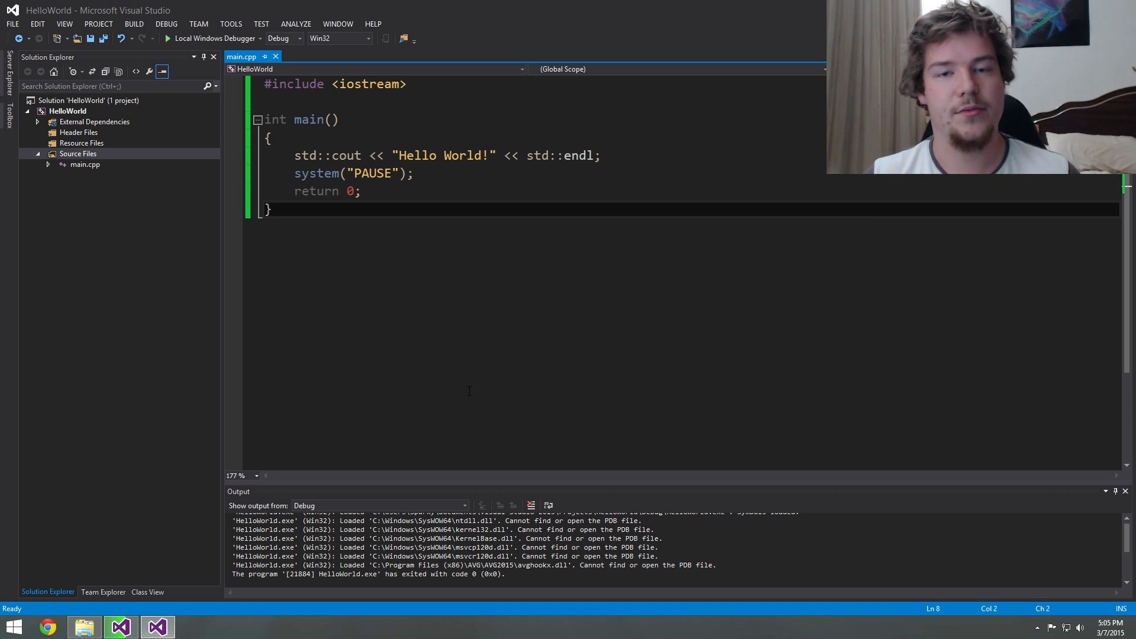
key(shift+Up)
key(shift+Up)
key(shift+Up)
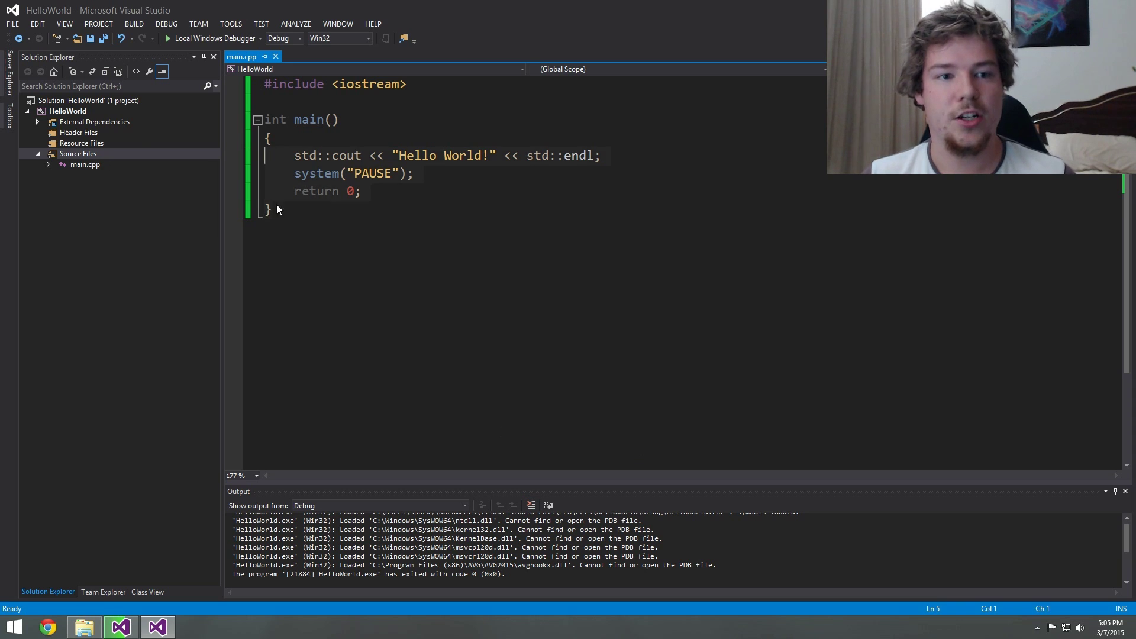
click(277, 209)
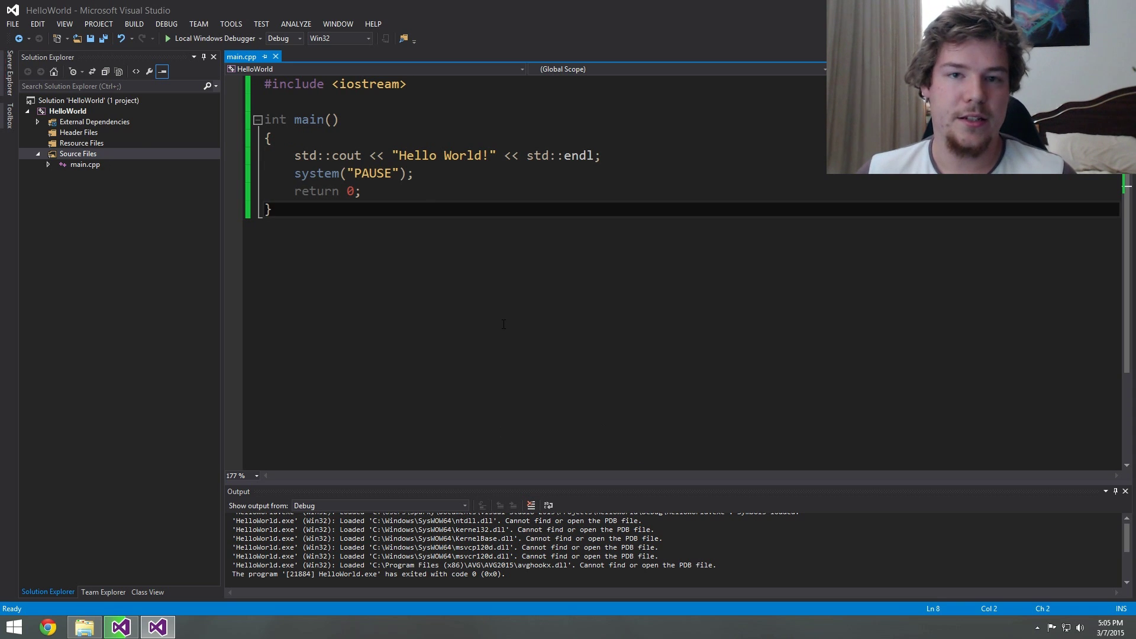